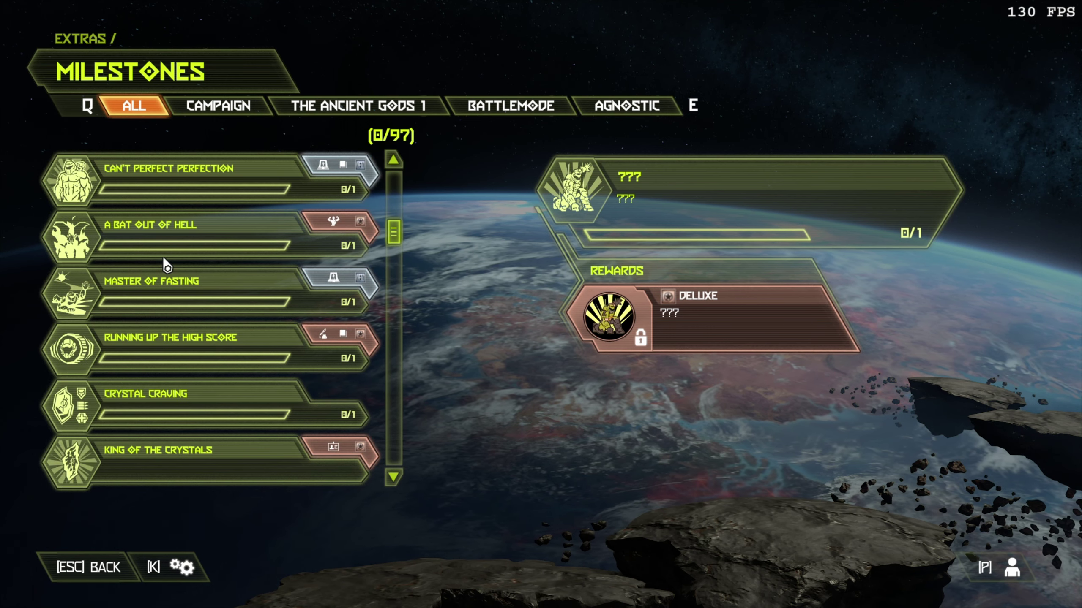
Look through the milestones listed under All, Campaign and The Ancient Gods 1
scroll(167, 265, down, 16)
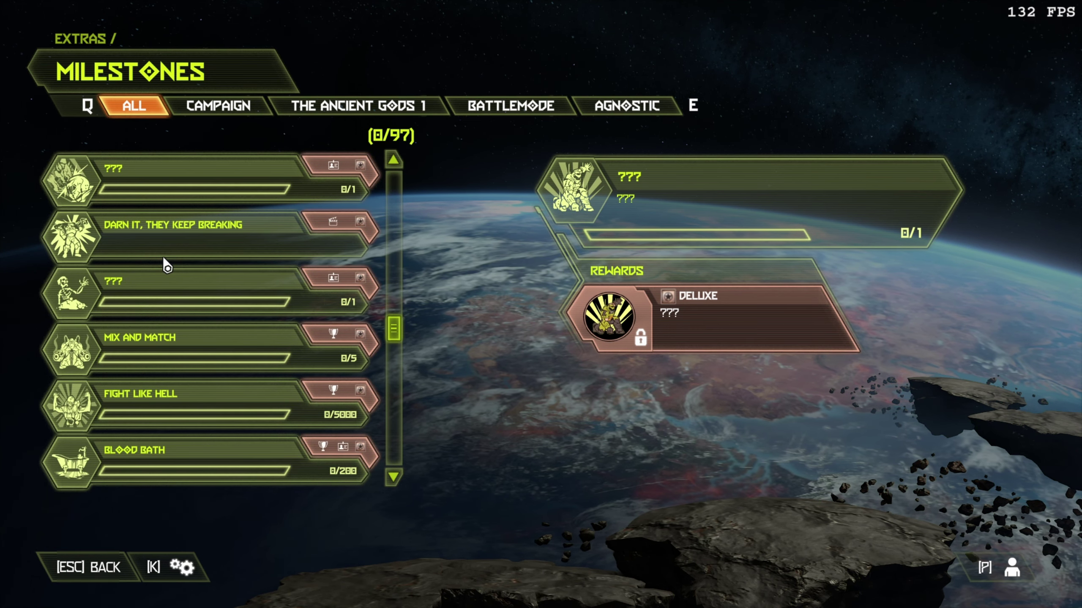
scroll(167, 265, down, 4)
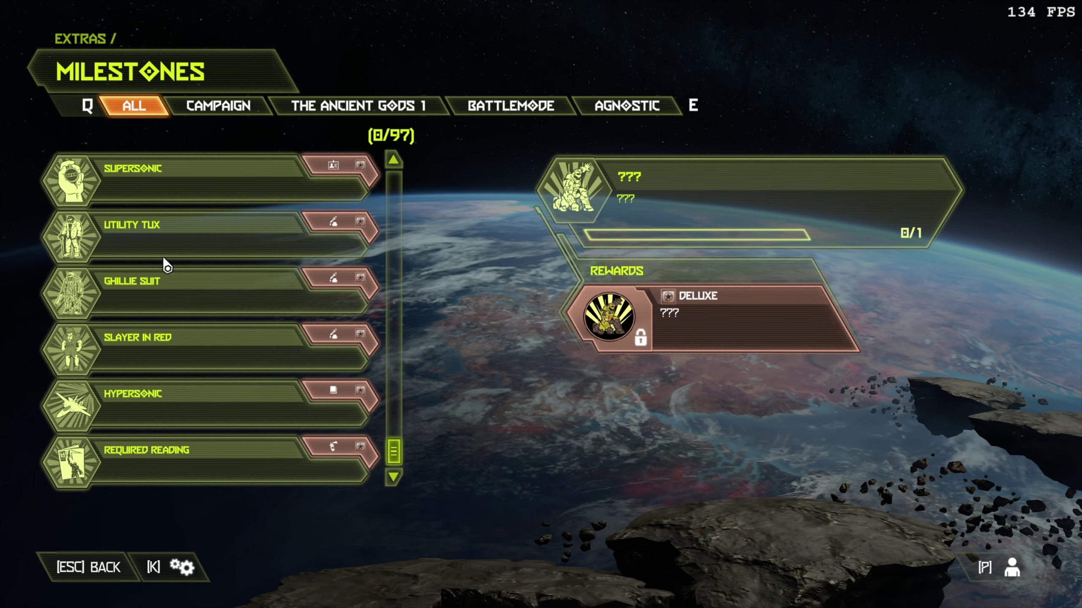
scroll(167, 265, up, 11)
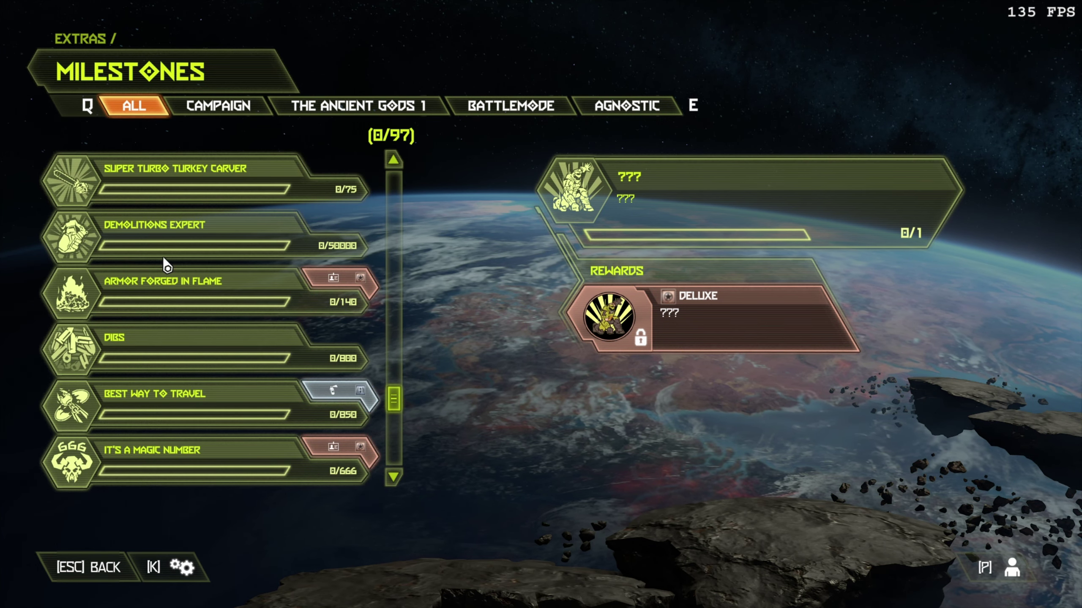
scroll(165, 261, up, 15)
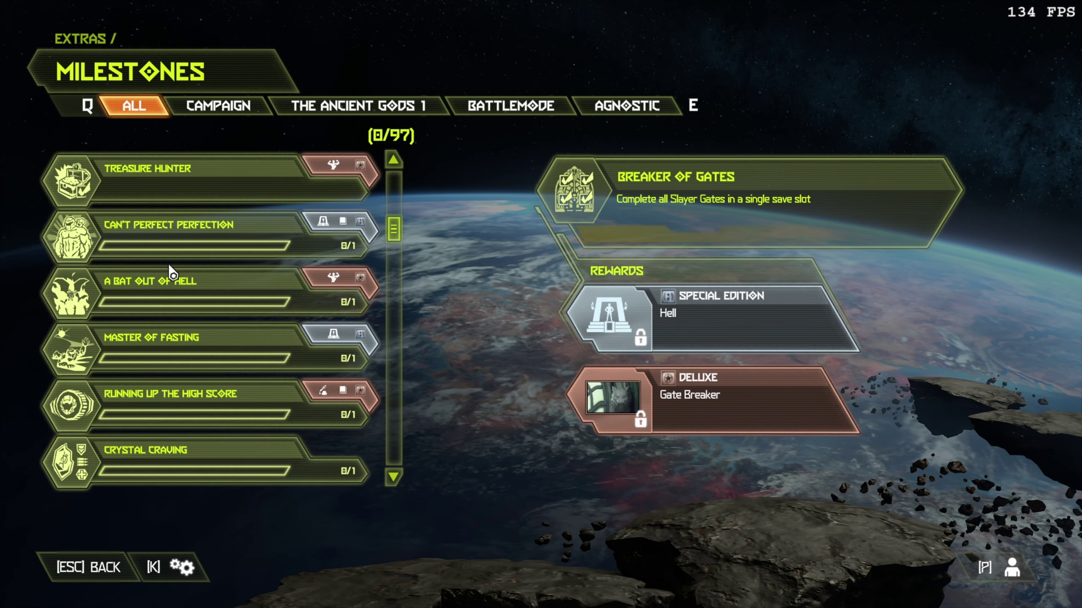
scroll(172, 272, up, 5)
click(204, 107)
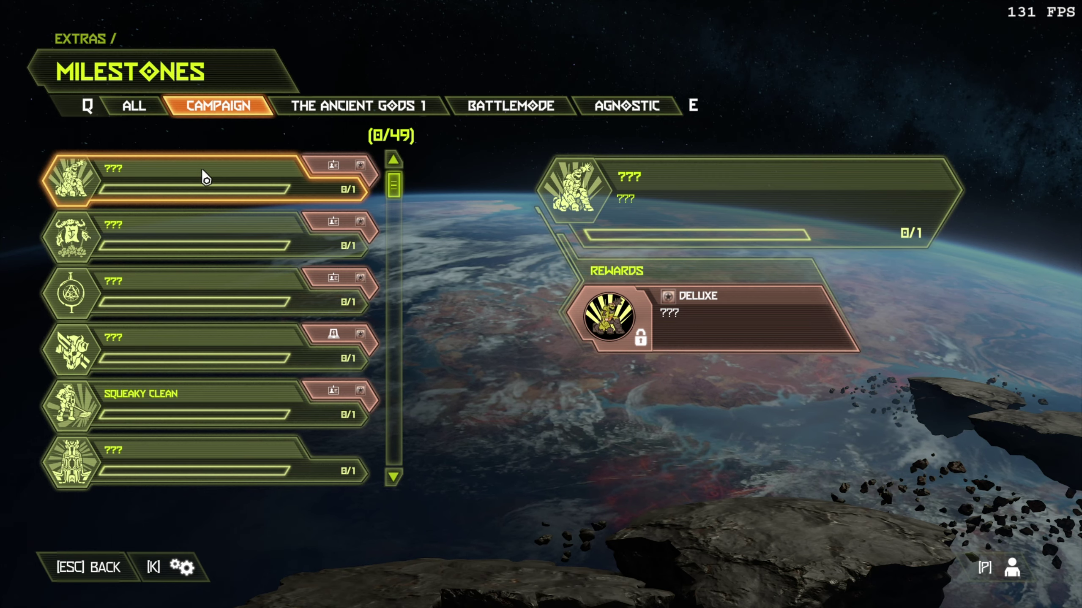
scroll(207, 205, down, 15)
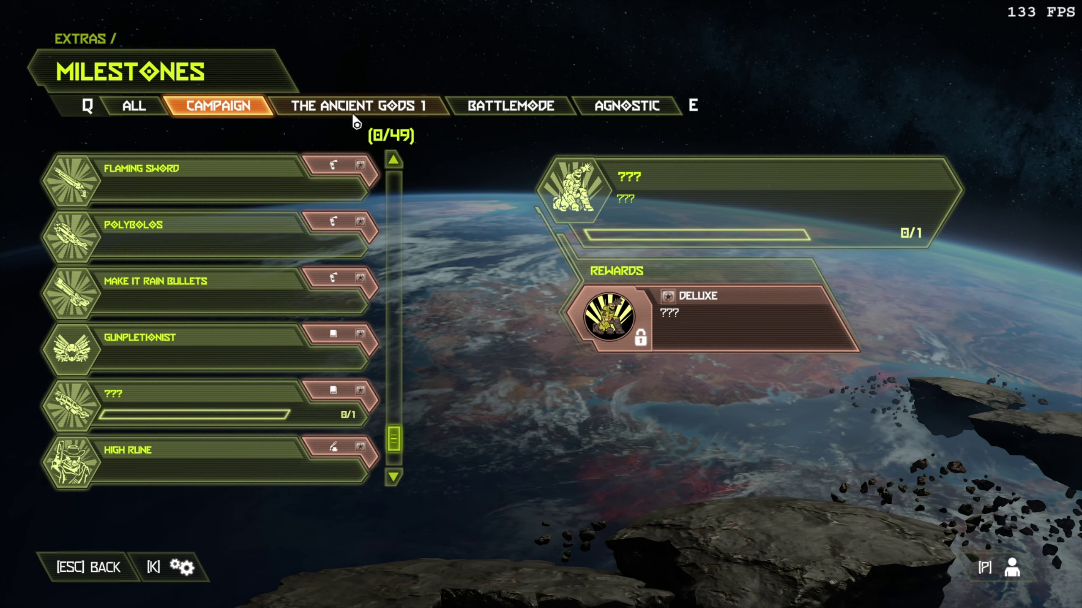
click(354, 108)
scroll(286, 170, down, 10)
scroll(286, 171, up, 9)
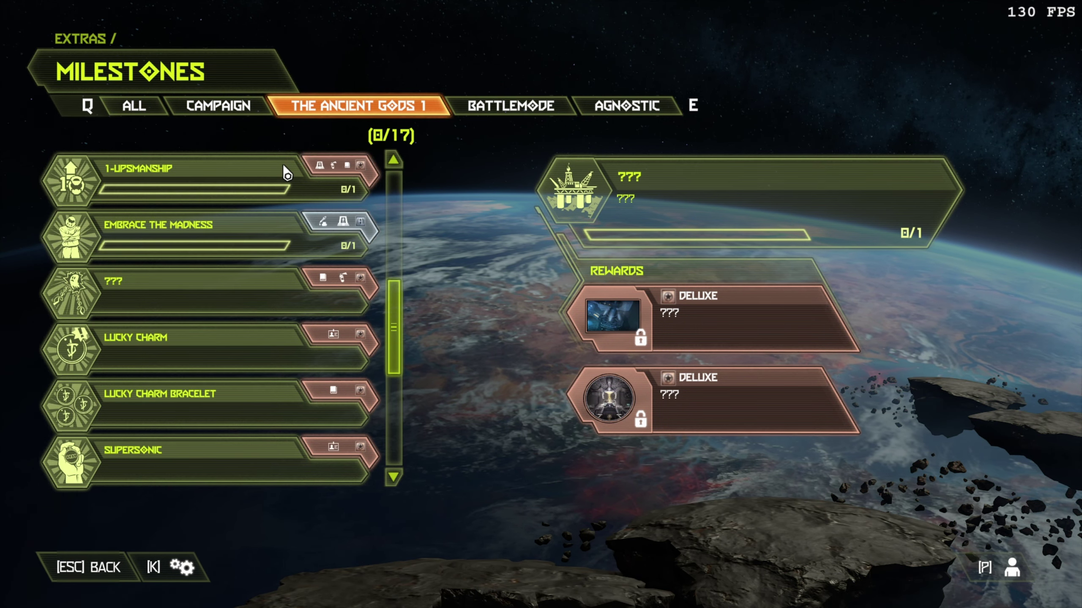
Look through the full list of BATTLEMODE milestones
click(473, 107)
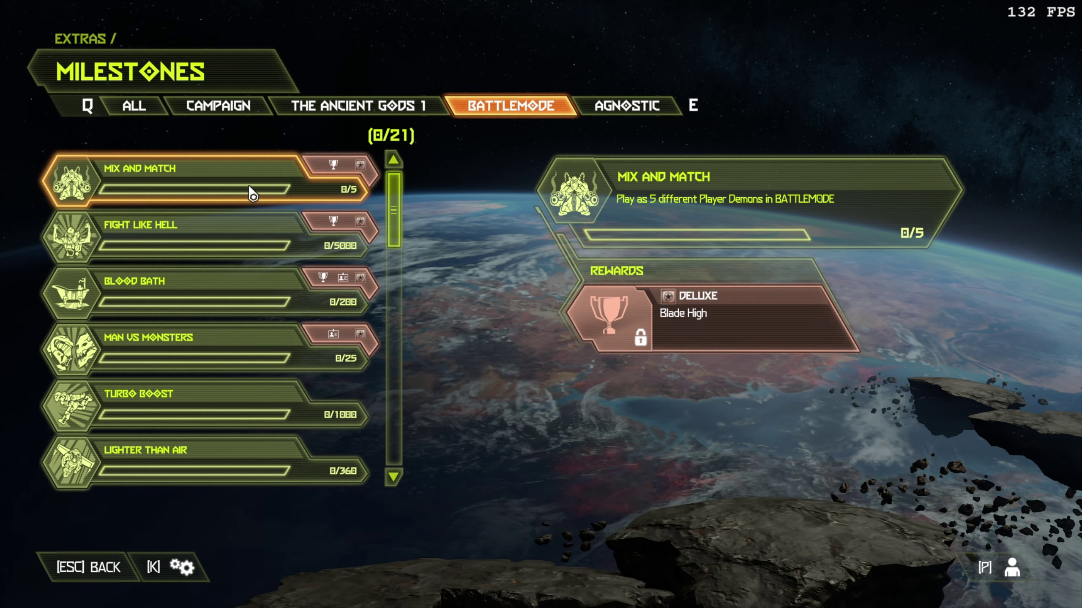
scroll(249, 201, down, 15)
scroll(248, 202, up, 15)
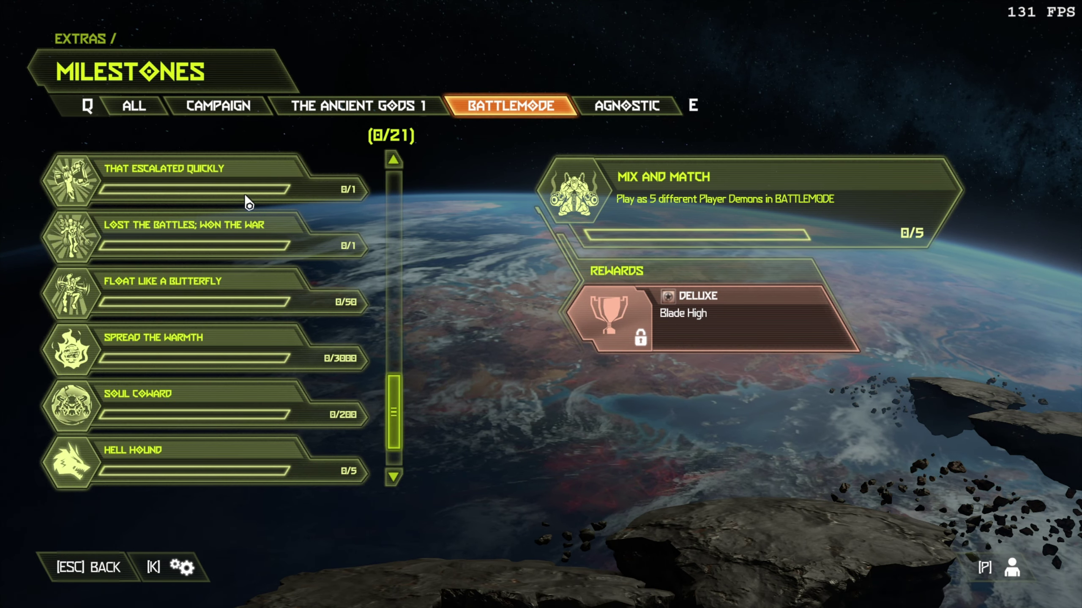
scroll(249, 203, down, 15)
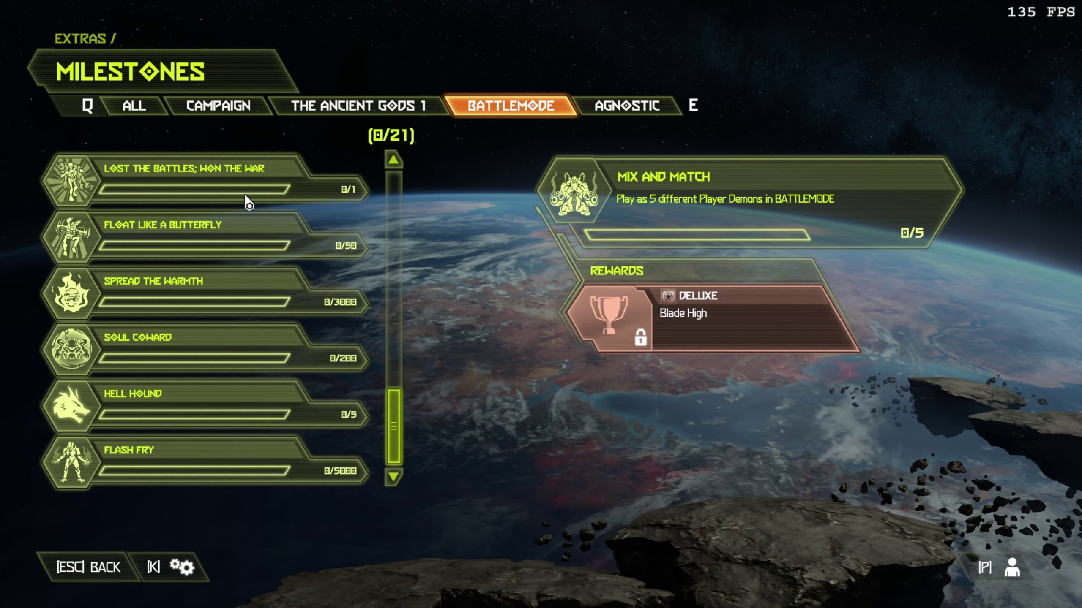
scroll(249, 204, up, 9)
scroll(245, 201, up, 6)
Review the Agnostic milestones, including individual milestone details, and leave the Milestones screen
key(e)
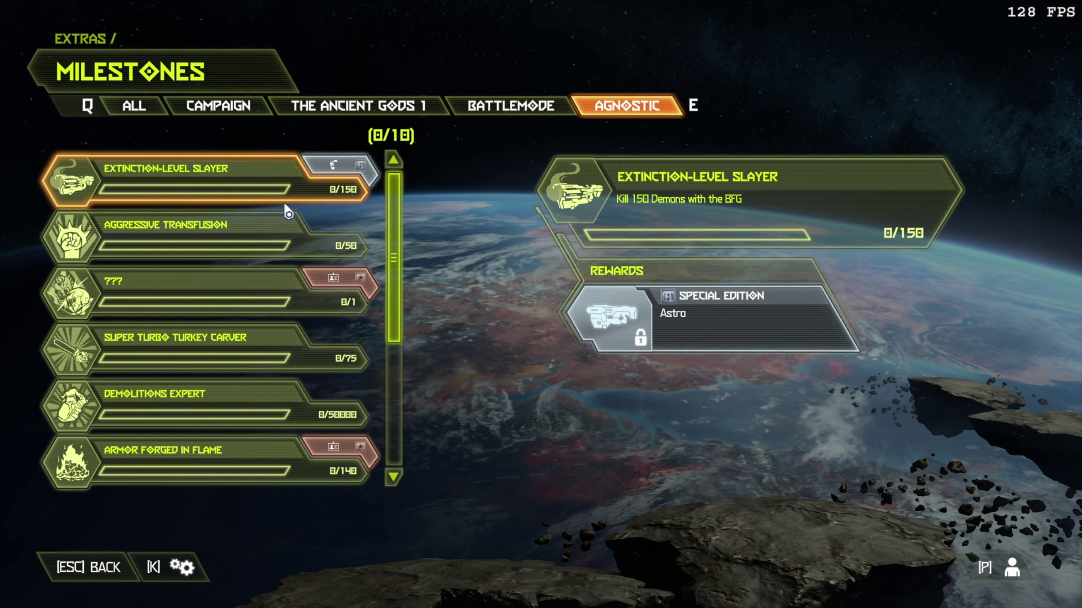
scroll(281, 208, down, 4)
scroll(272, 210, up, 4)
scroll(271, 210, down, 3)
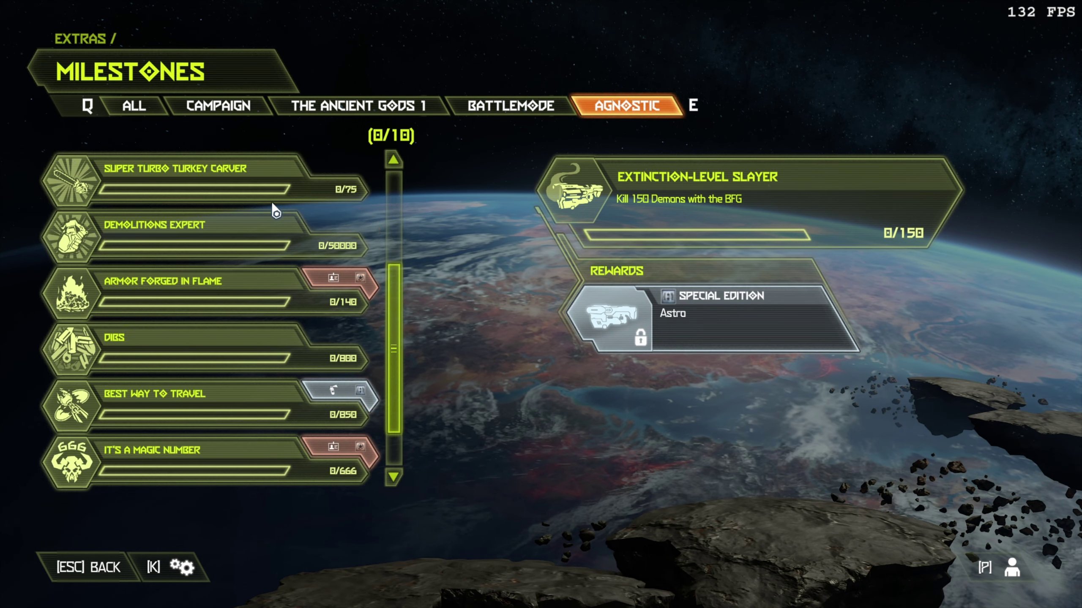
scroll(239, 226, up, 3)
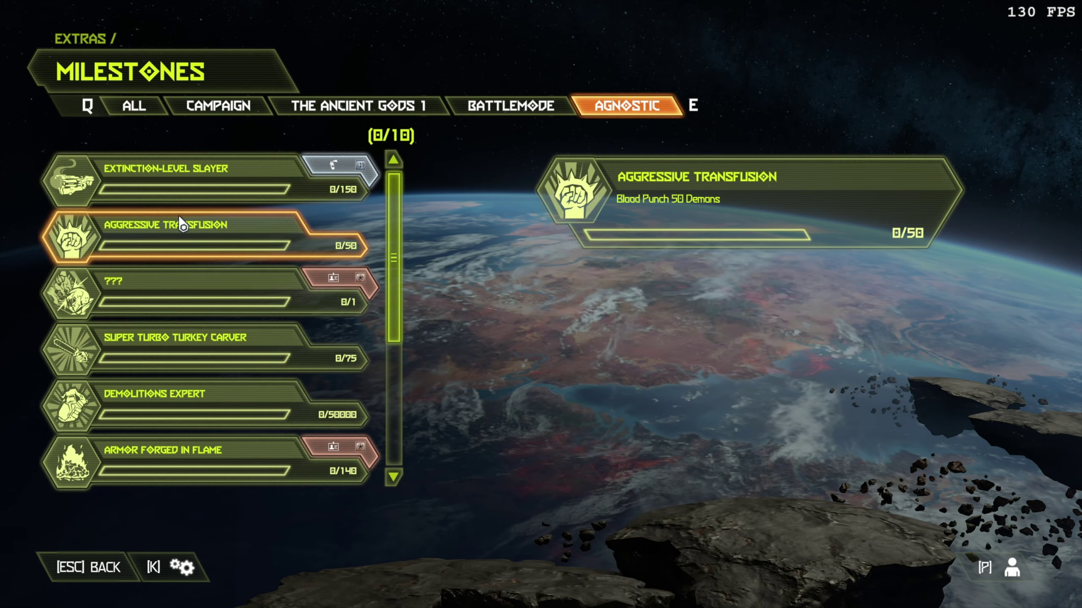
scroll(186, 446, down, 2)
scroll(186, 446, down, 2)
scroll(201, 302, up, 4)
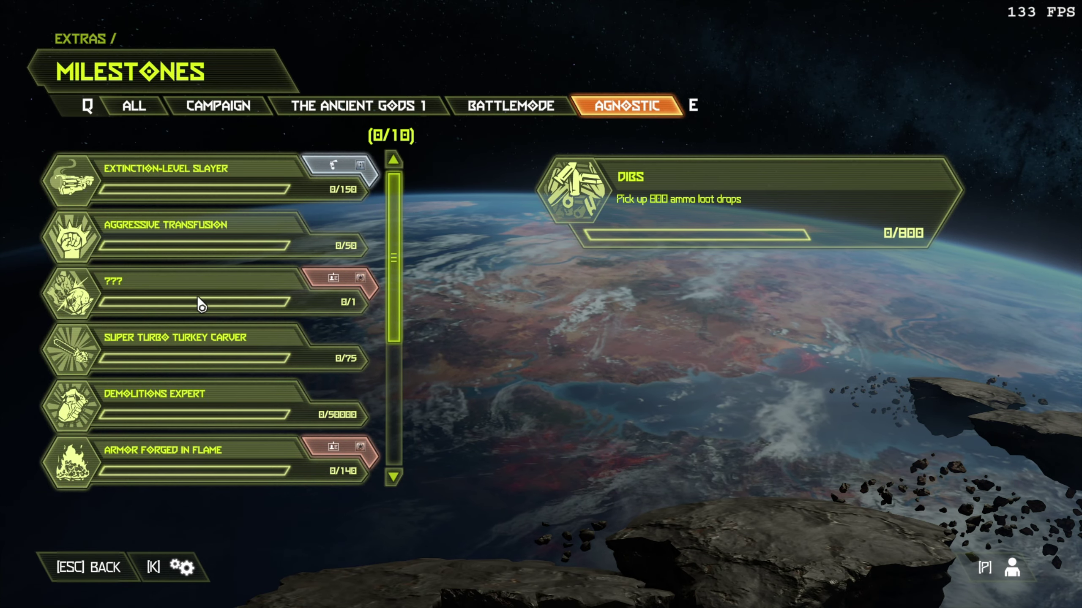
key(Escape)
key(Escape)
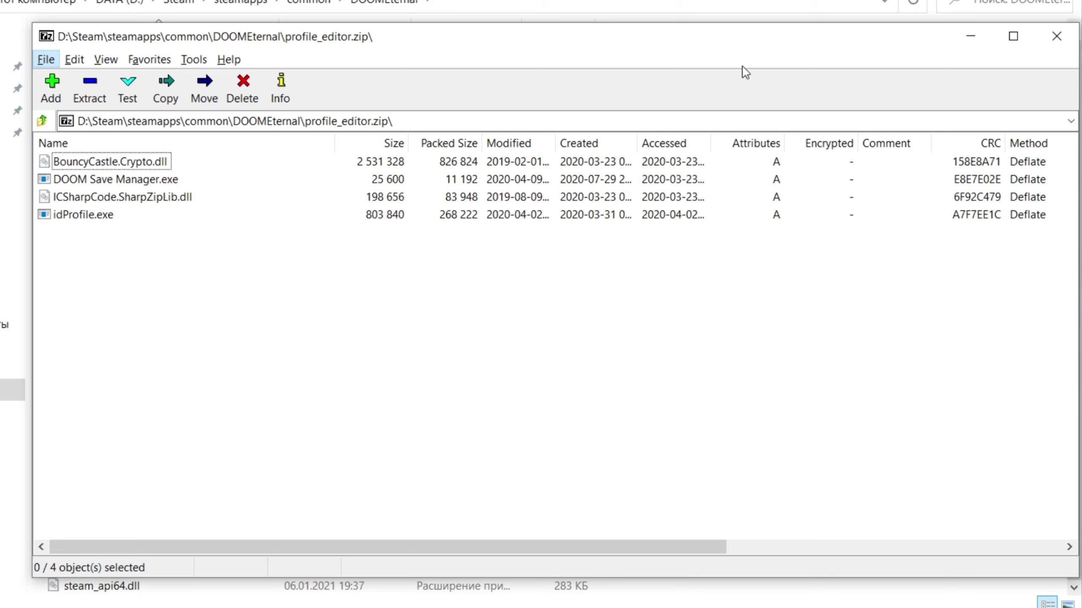
Minimize the profile_editor.zip archive window, launch DOOM Save Manager.exe from the DOOMEternal folder and start the Export Backup action
click(968, 38)
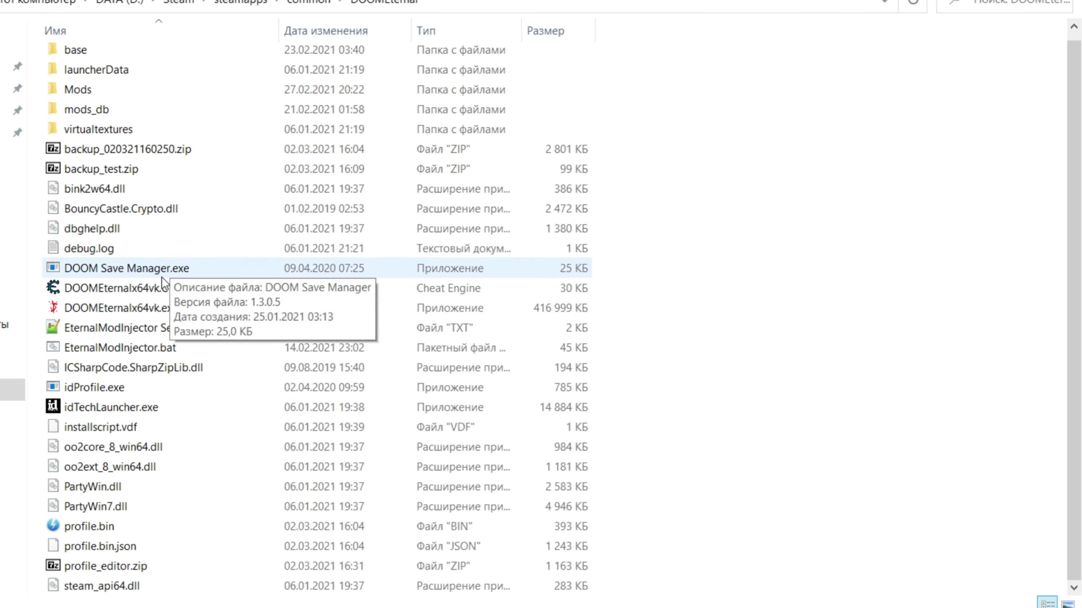
double_click(147, 273)
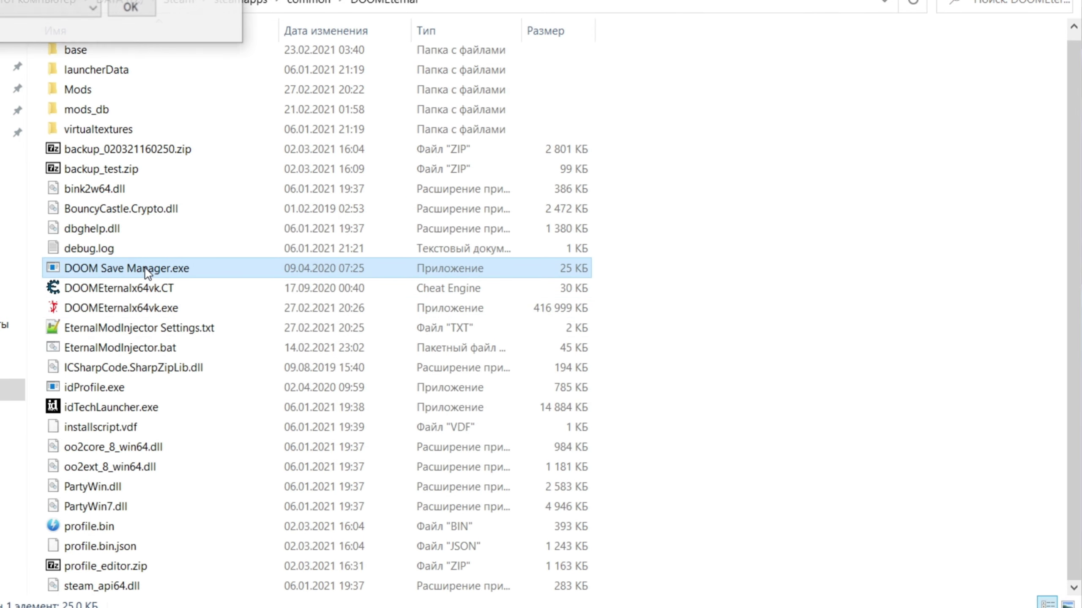
drag(52, 2, 237, 149)
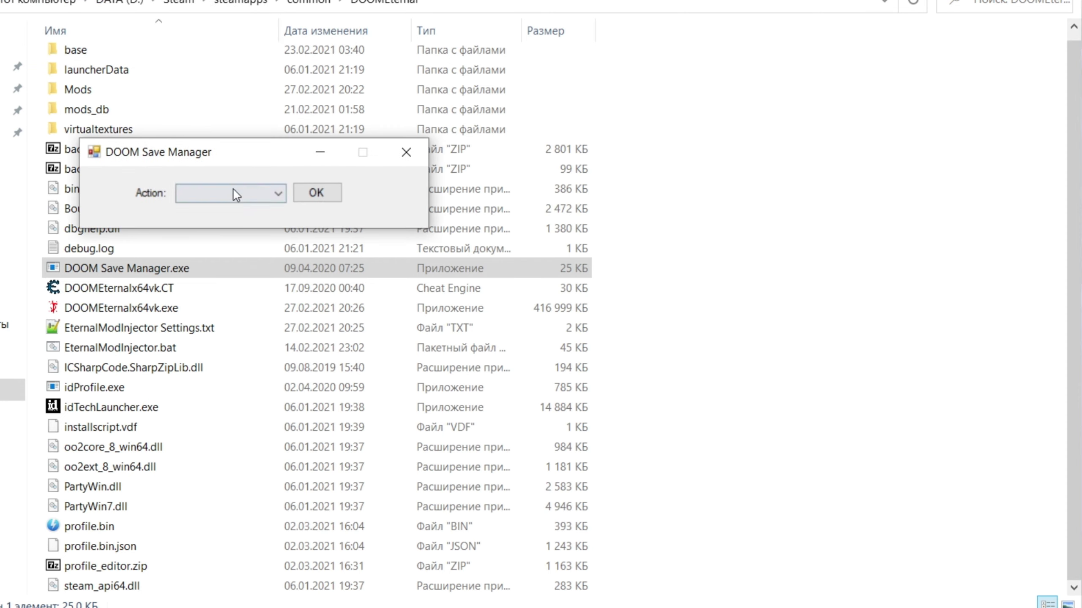
click(234, 193)
click(255, 222)
click(298, 194)
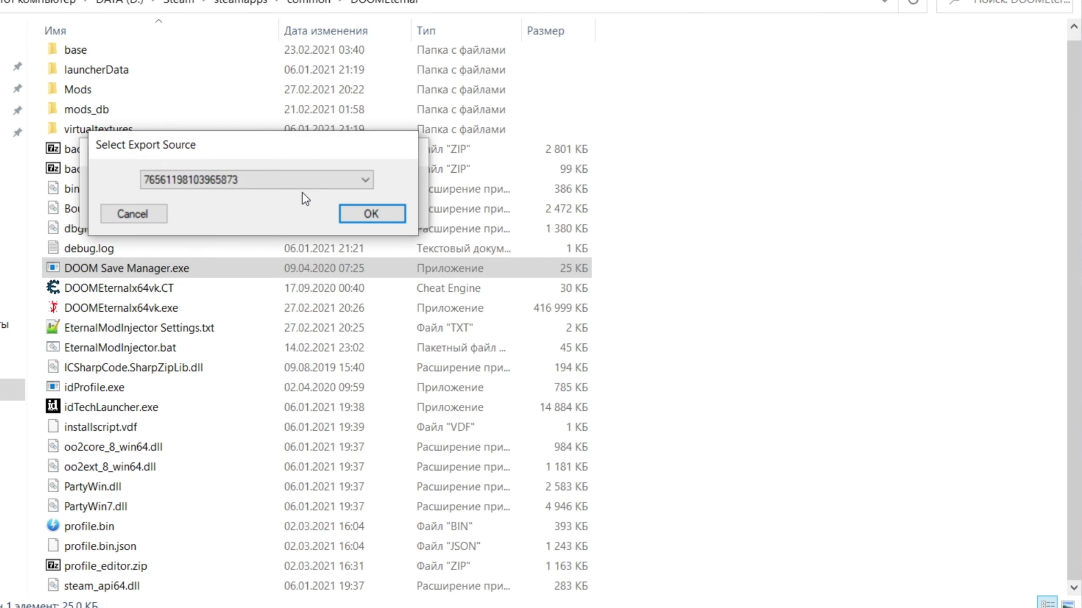
Select the Steam account ID whose saves are to be exported as the export source
click(251, 180)
click(245, 205)
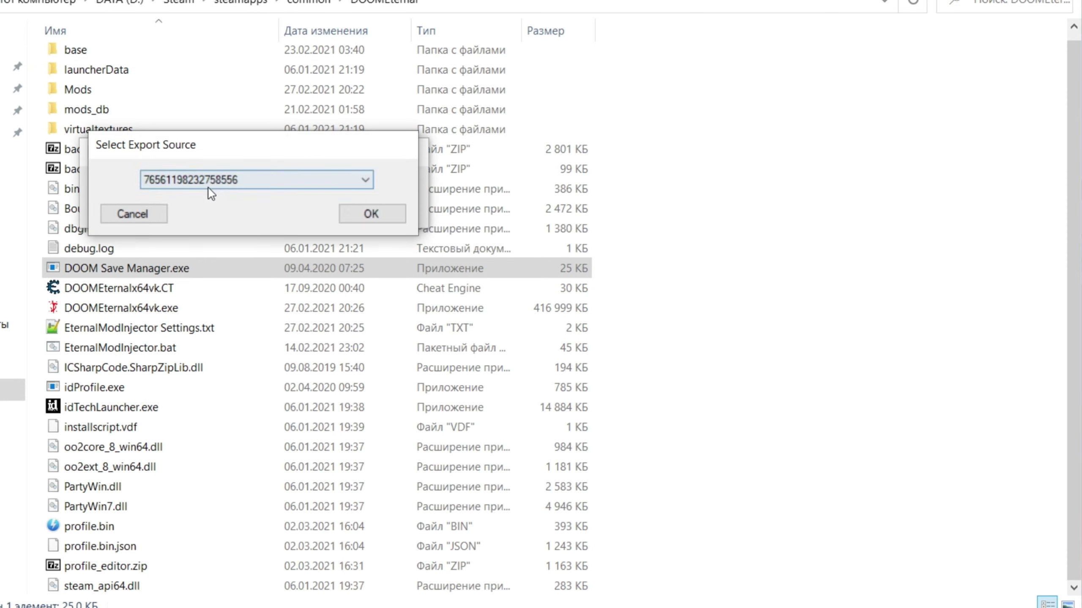
click(233, 182)
click(215, 206)
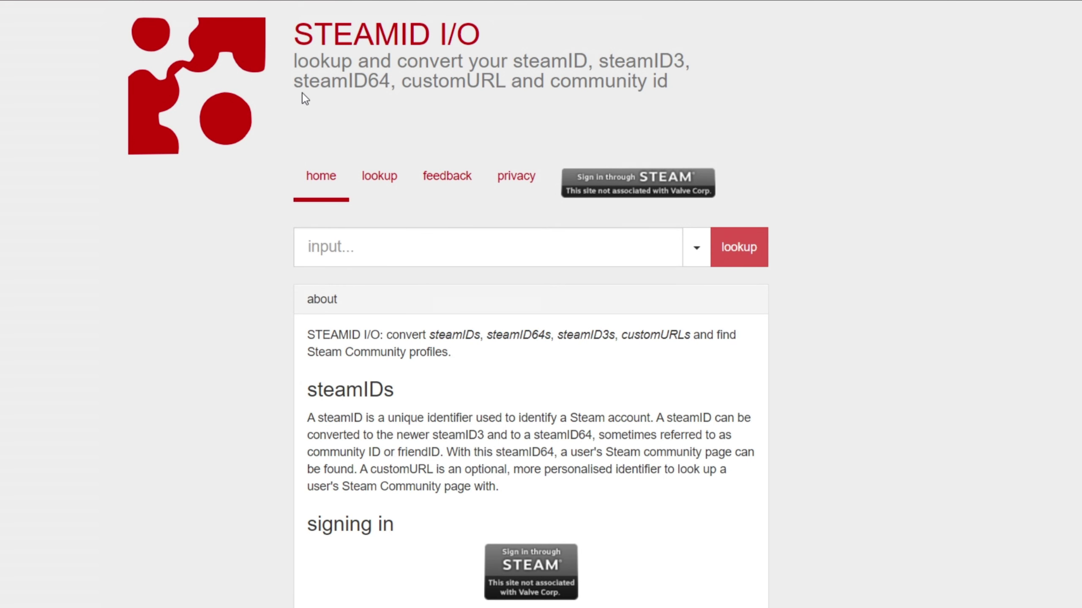
Switch to the STEAMID I/O website and look up the steamID64 of the account's Steam Community profile URL
click(368, 256)
key(Down)
key(Down)
key(Return)
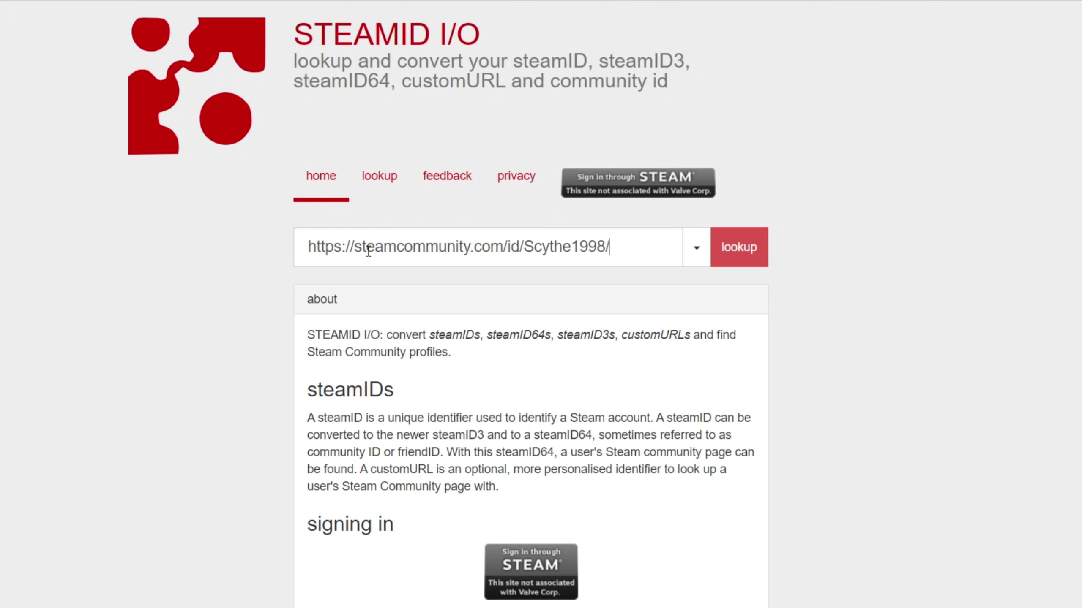
click(717, 251)
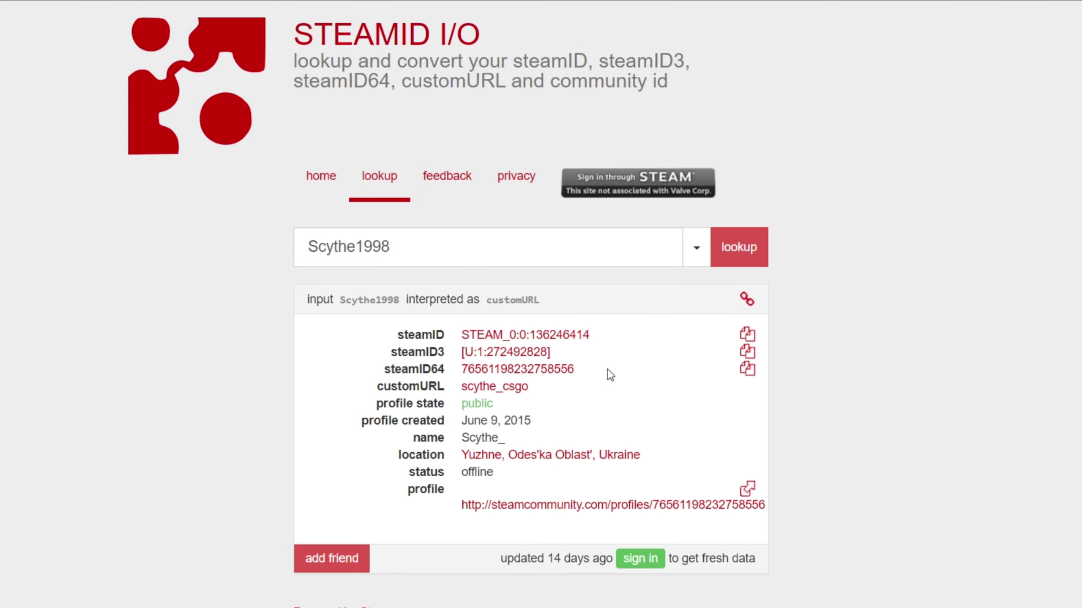
drag(607, 369, 574, 371)
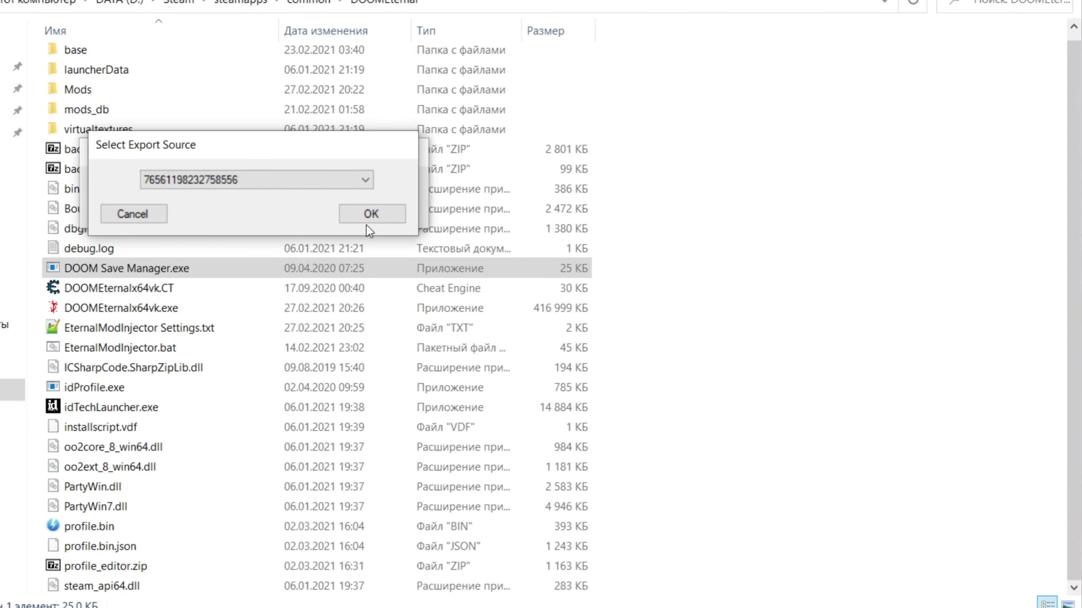
Switch back to DOOM Save Manager, export the selected account's saves as backup_tutor.zip in the DOOMEternal folder, and close the program
click(365, 221)
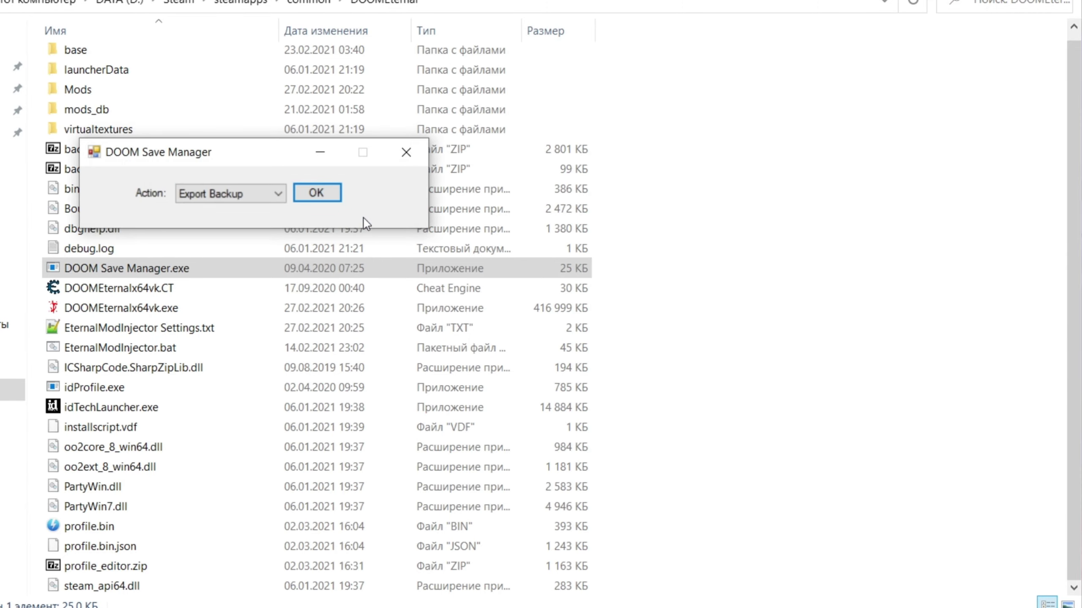
click(247, 513)
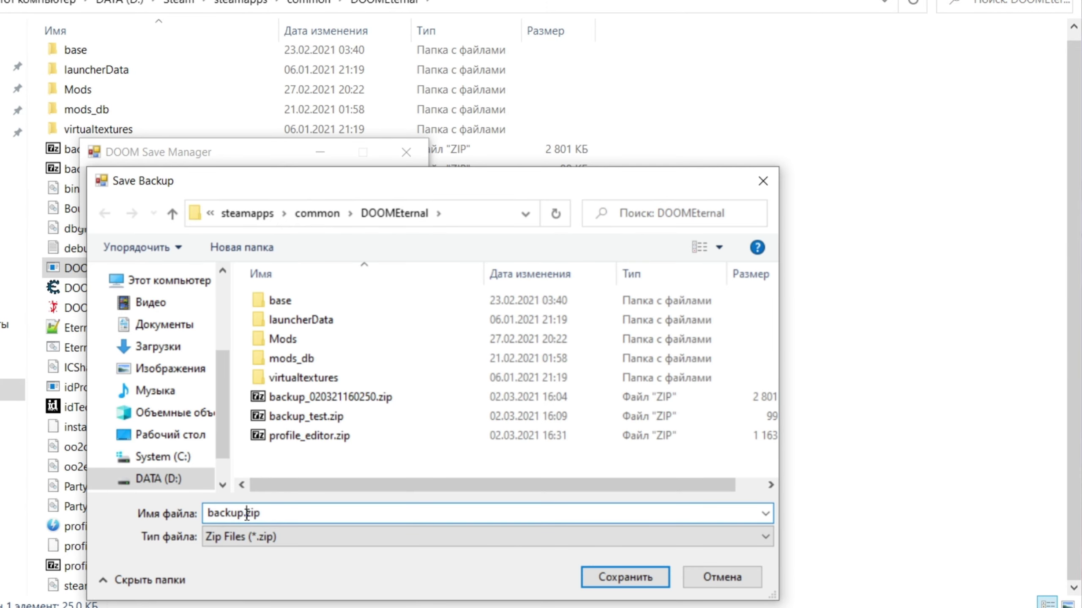
text(_)
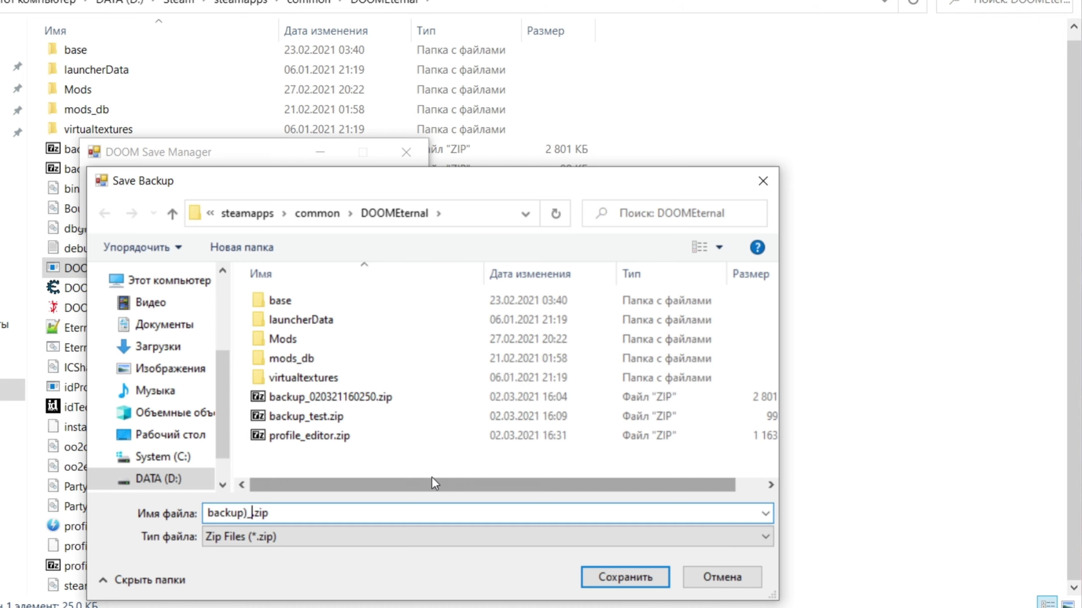
text(tutor)
key(Return)
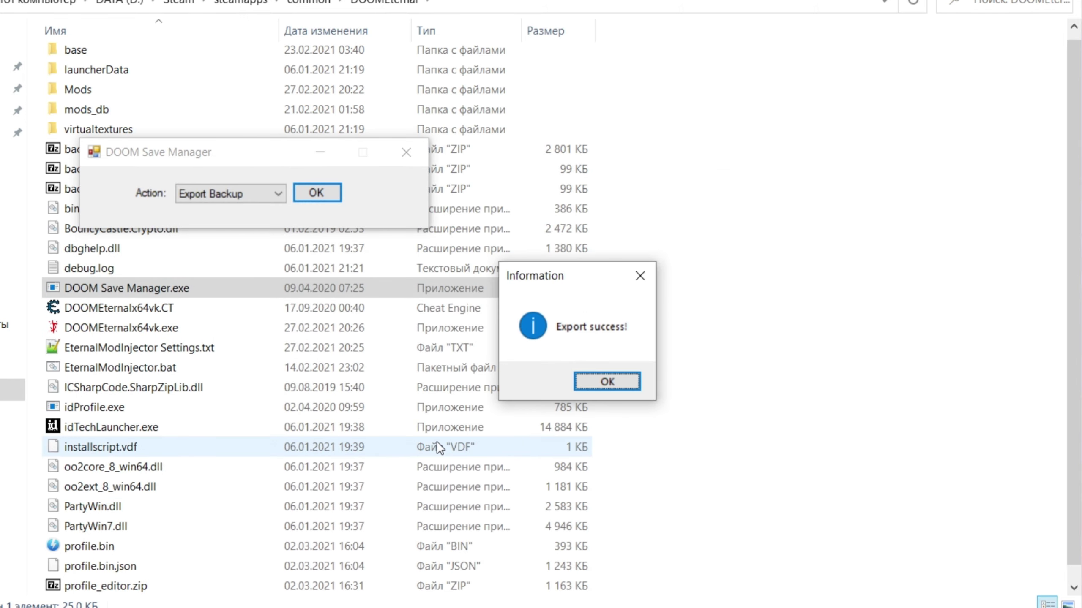
click(601, 380)
click(324, 198)
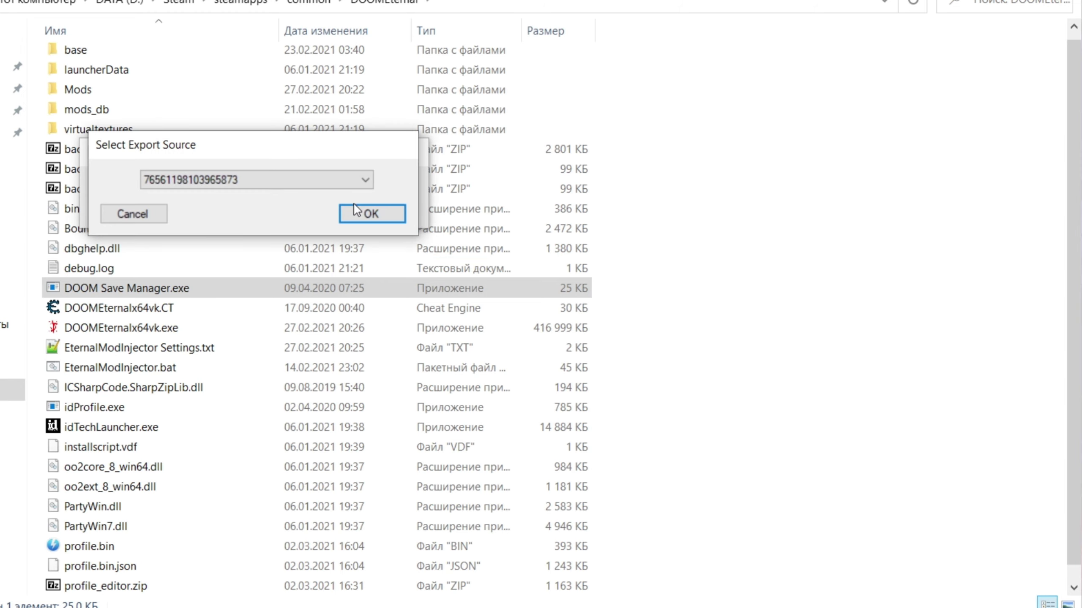
click(133, 213)
click(409, 151)
Convert profile.bin to JSON with idProfile.exe and open the resulting profile.bin.json in Notepad++
drag(89, 546, 107, 416)
click(104, 575)
right_click(104, 575)
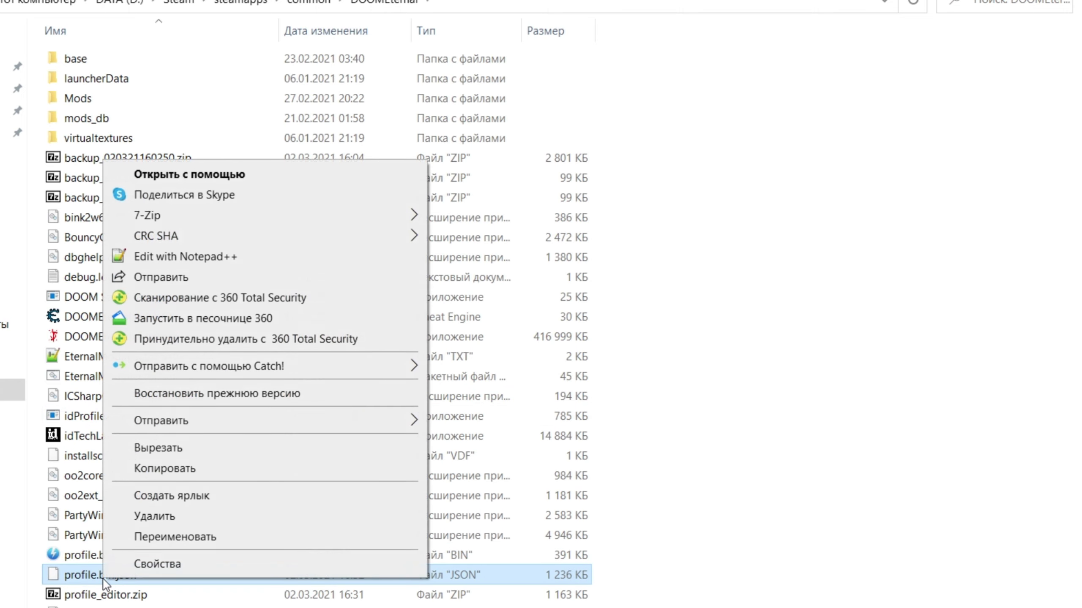
click(193, 260)
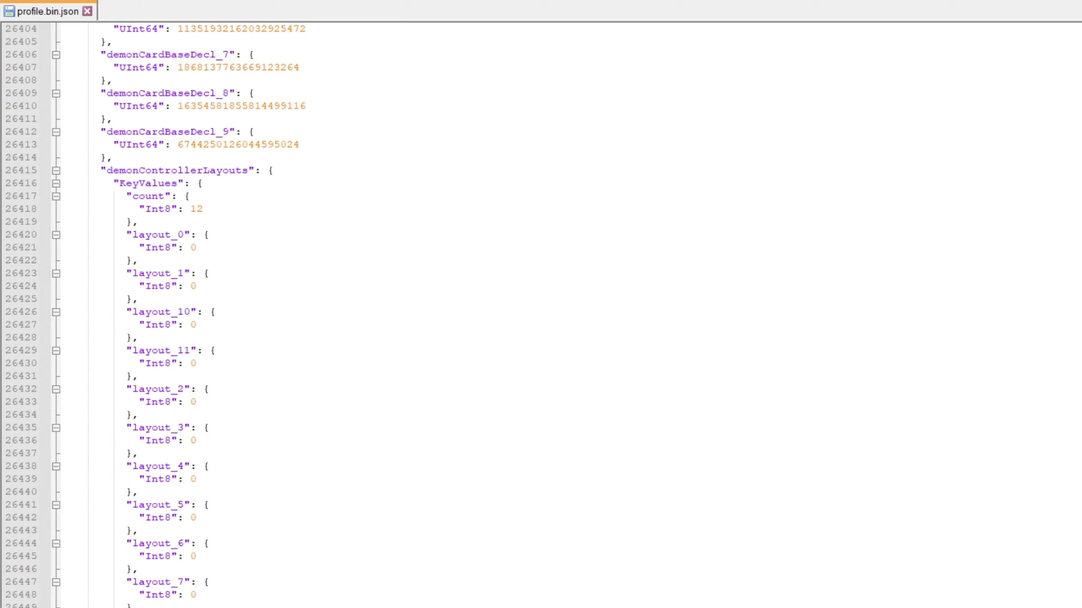
Search profile.bin.json from its beginning for "experience" and close the search dialog at the experienceGained entry
scroll(716, 106, up, 20)
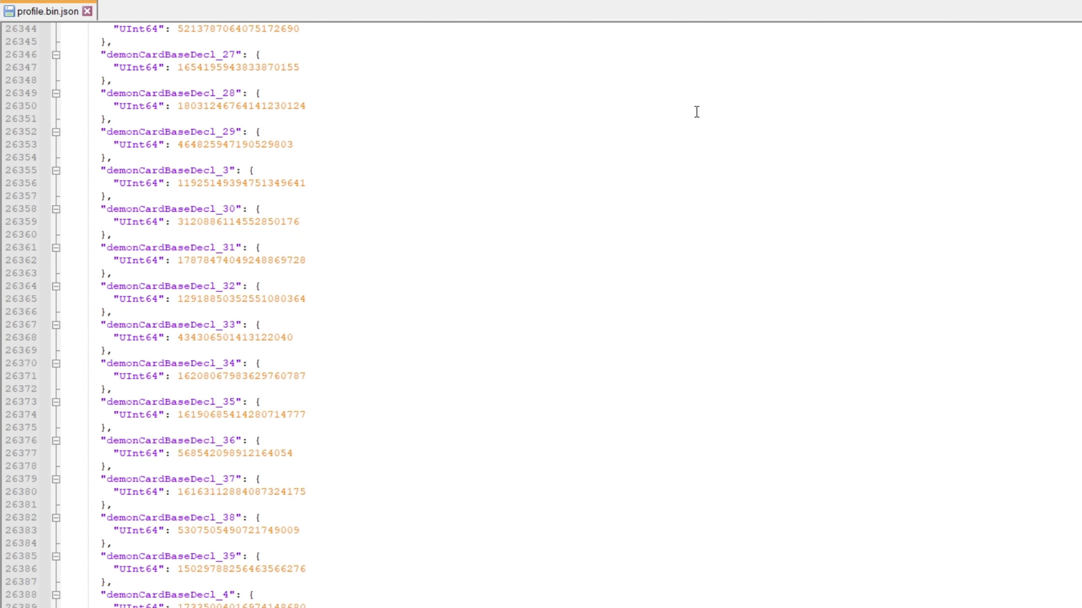
scroll(696, 116, up, 20)
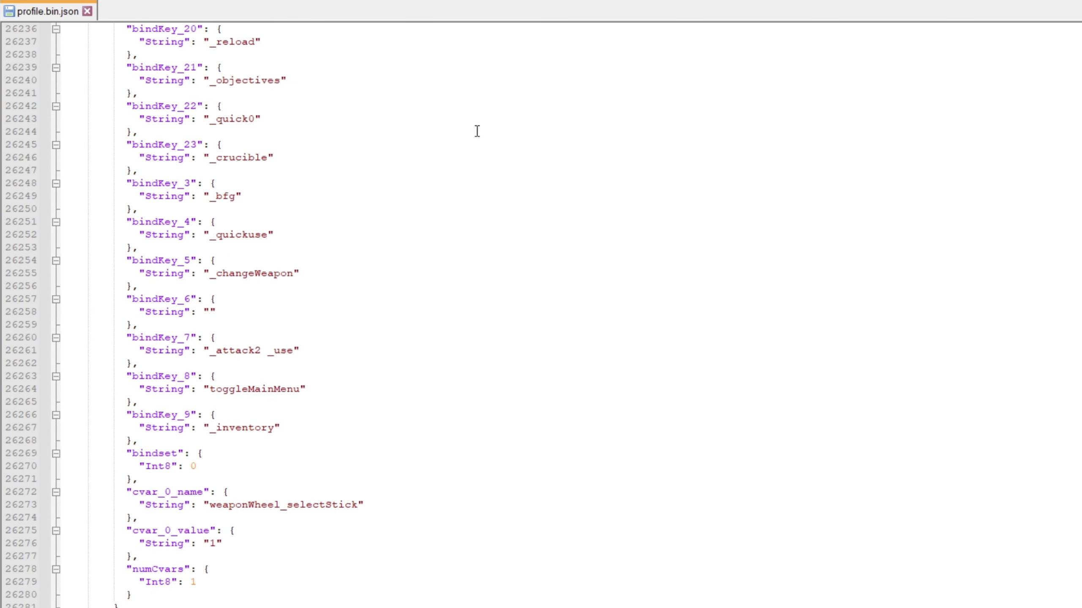
drag(1077, 567, 1077, 28)
click(586, 155)
key(ctrl+f)
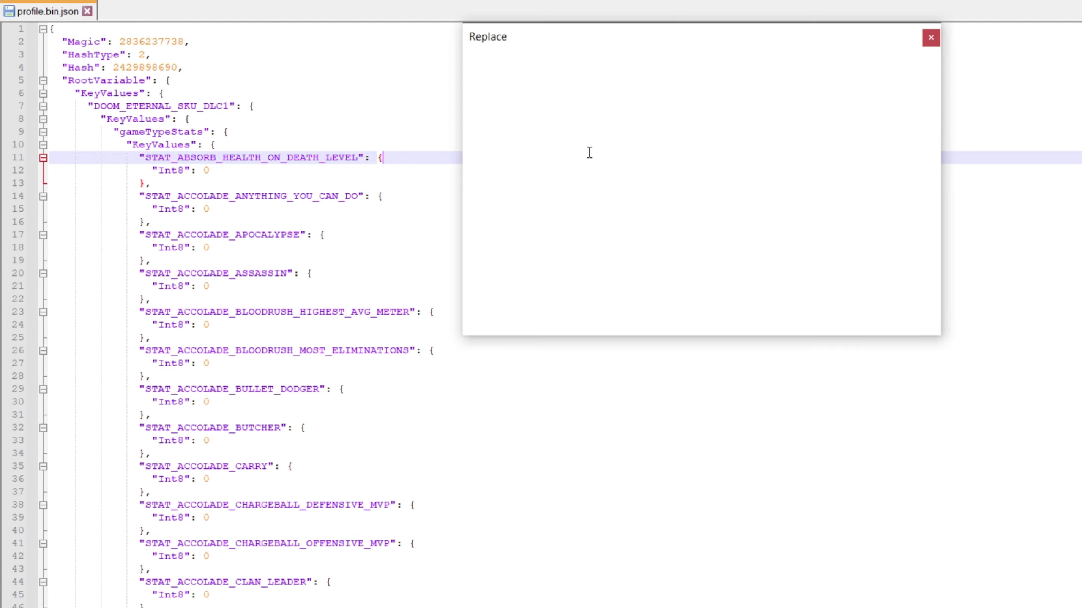
text(experience)
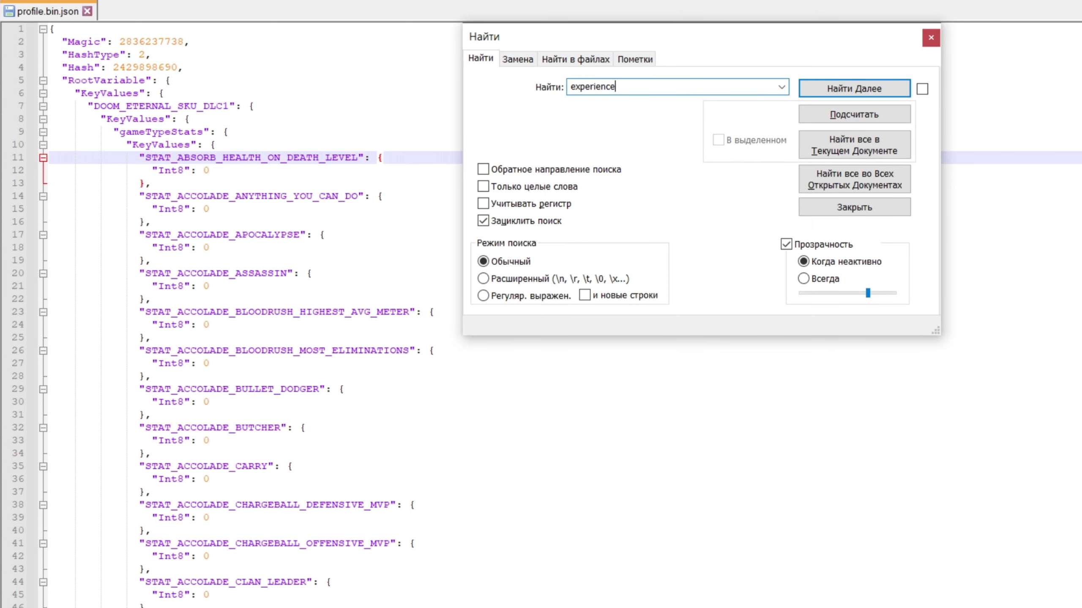
key(Return)
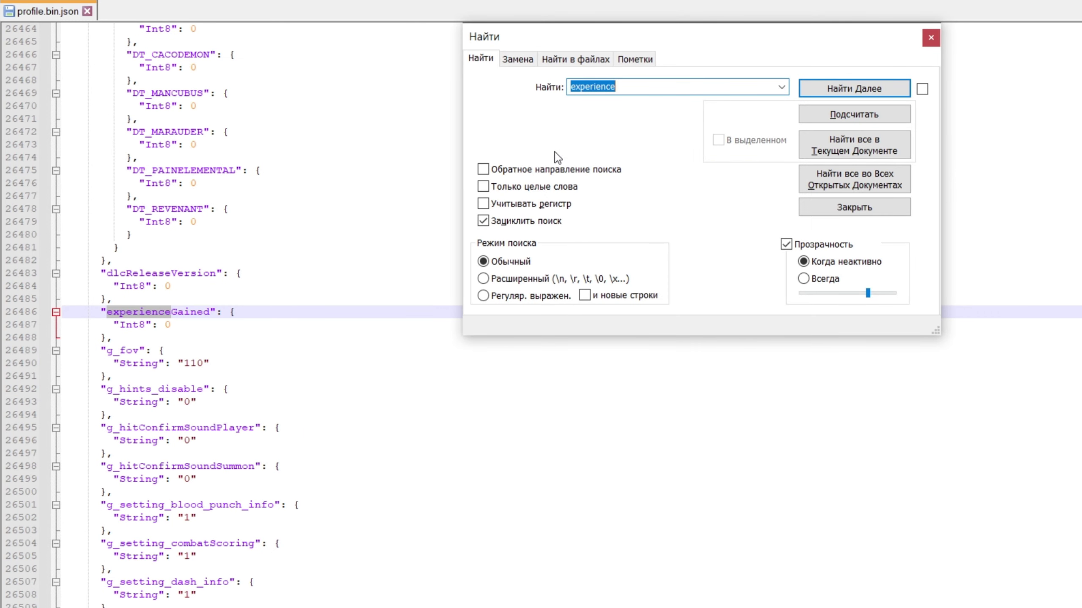
click(931, 38)
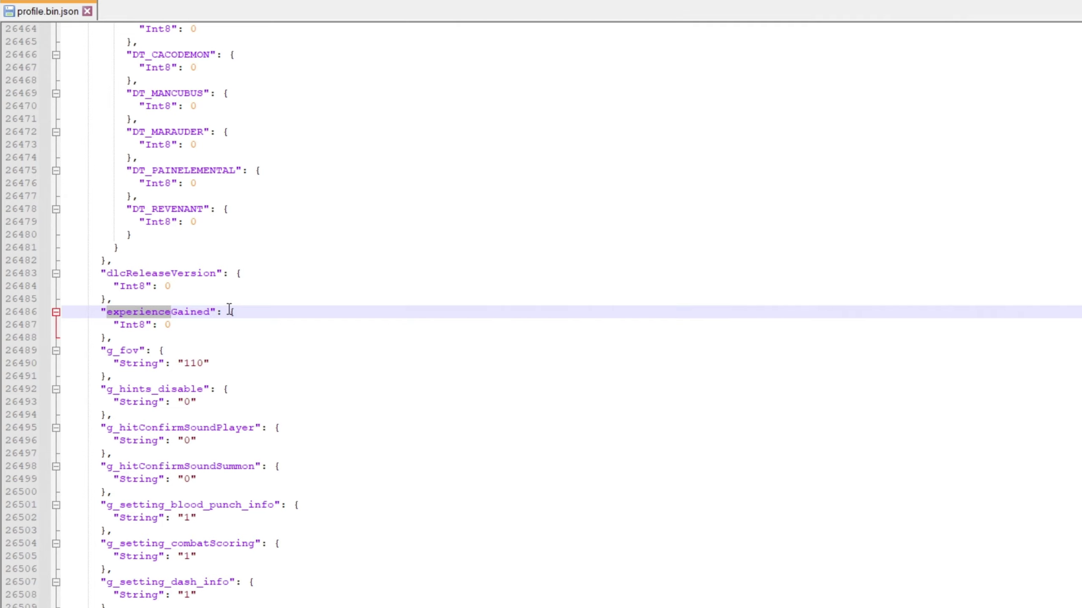
Set the Int8 value of experienceGained to 10000 and try to convert profile.bin.json back to BIN with idProfile.exe
click(113, 311)
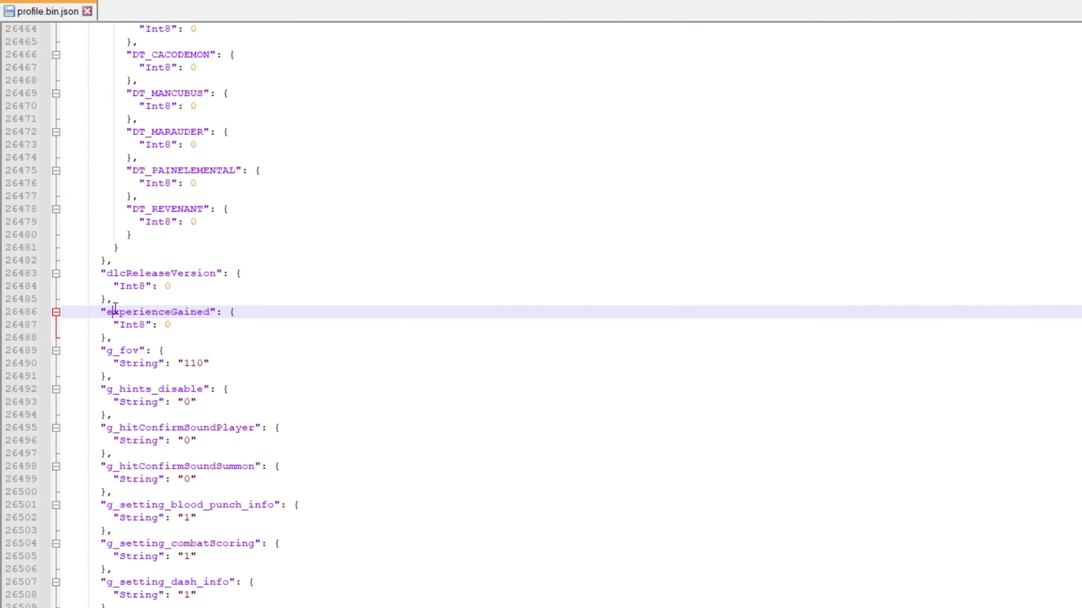
double_click(165, 324)
text(10000)
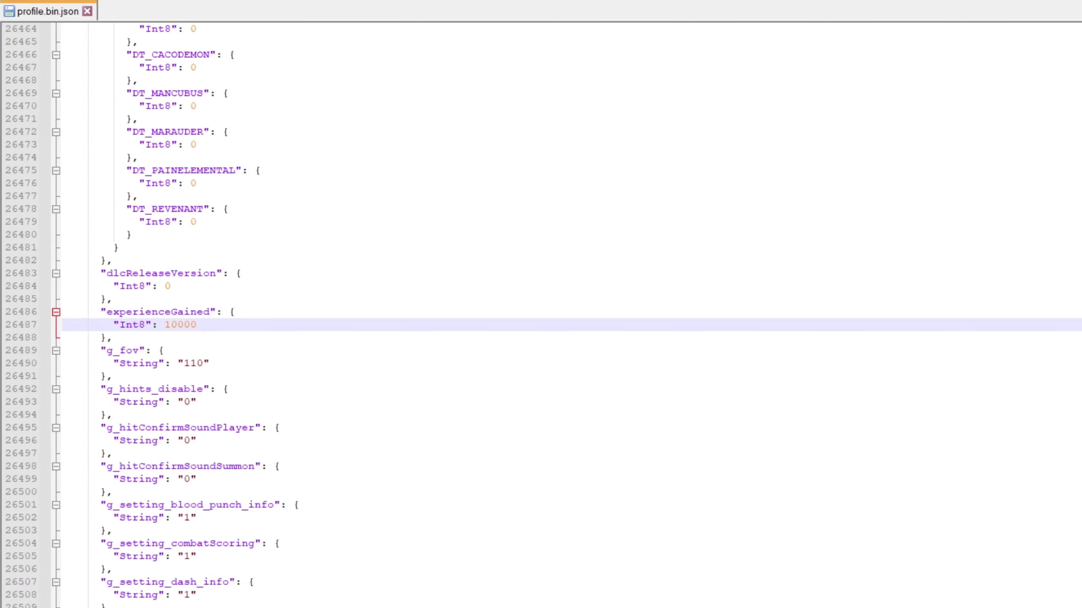
key(alt+Tab)
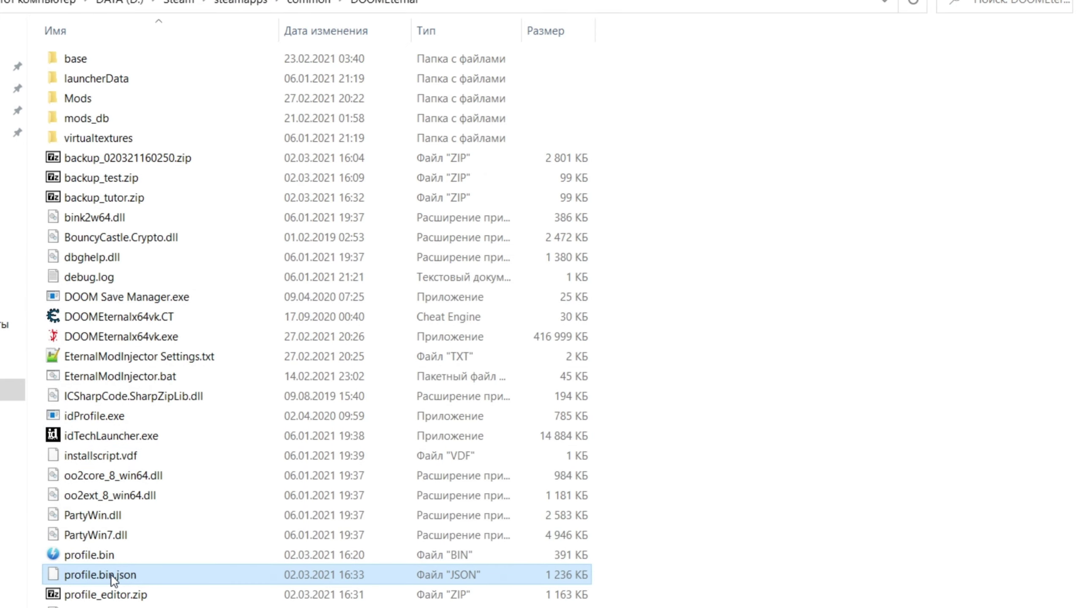
mouse_move(144, 574)
mouse_down()
mouse_move(149, 436)
mouse_move(124, 414)
mouse_up()
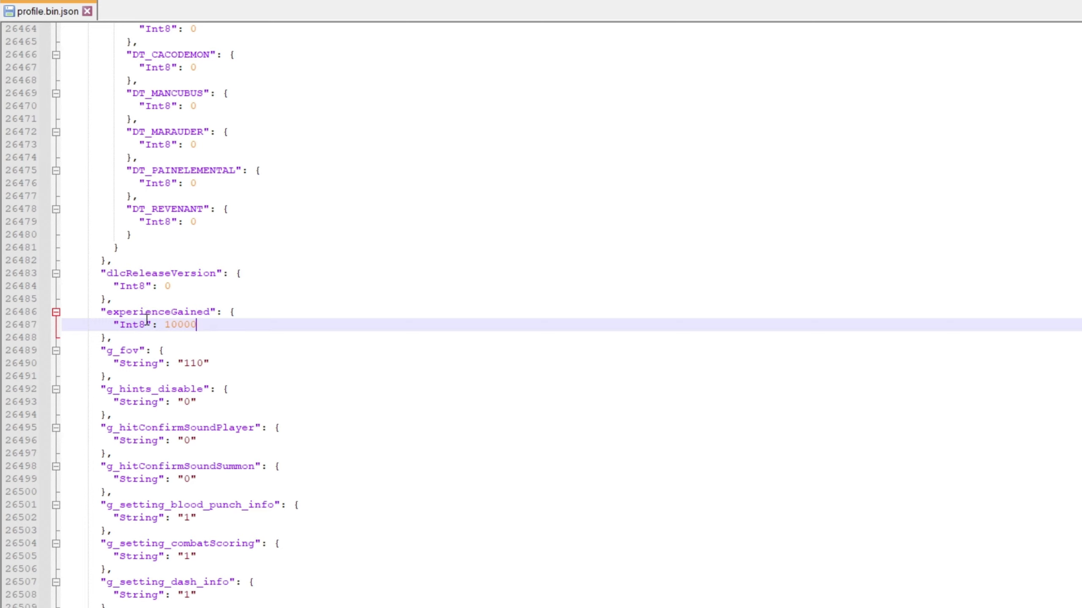
Change the experienceGained entry's data type to Int32 with the value 10000 and save the file
key(BackSpace)
key(BackSpace)
key(BackSpace)
key(BackSpace)
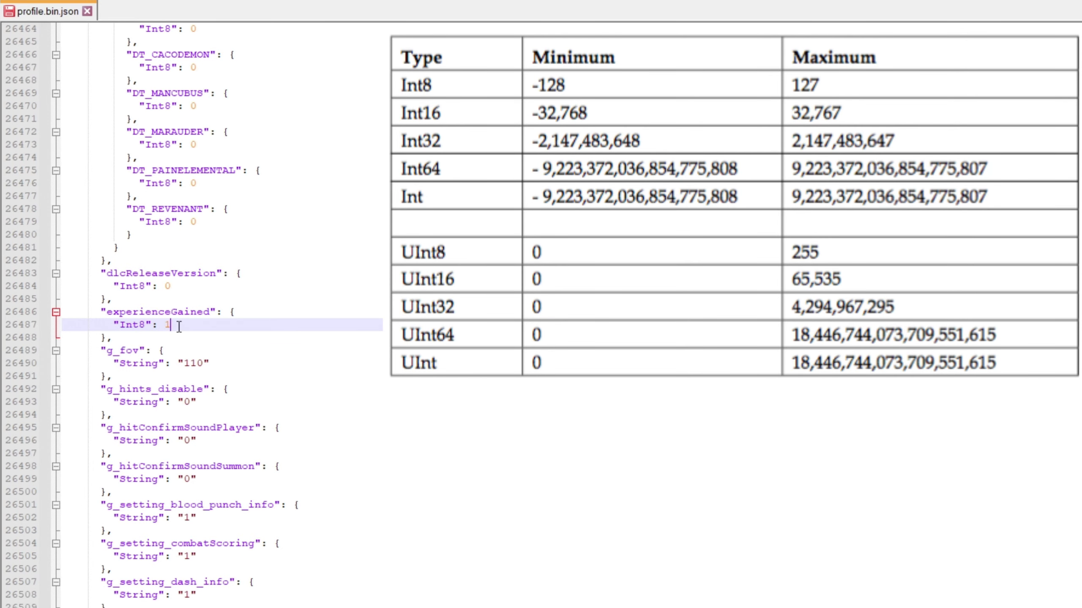
double_click(132, 324)
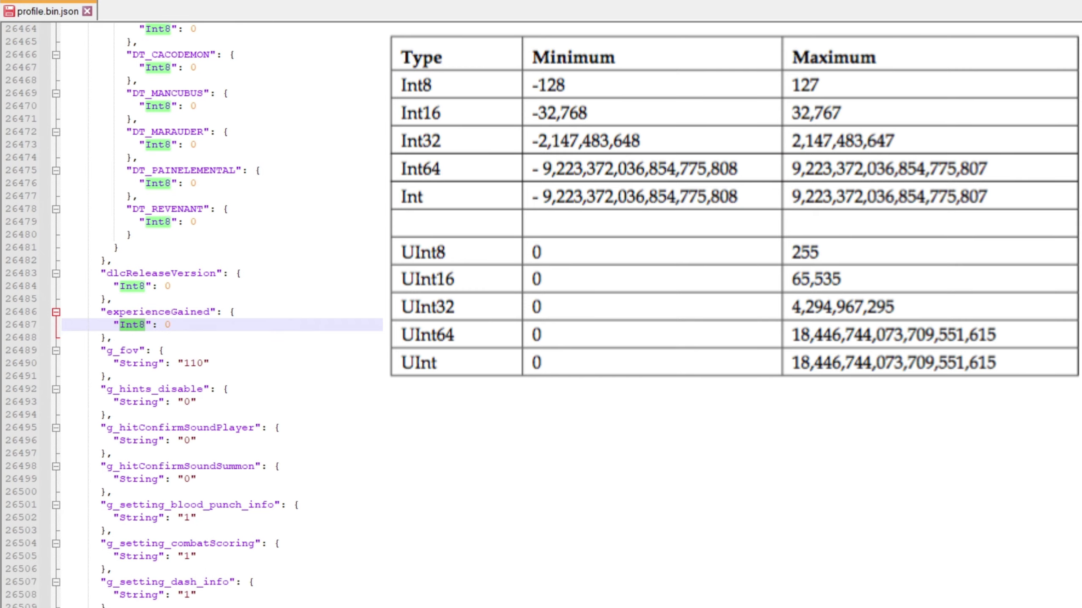
text(Int32)
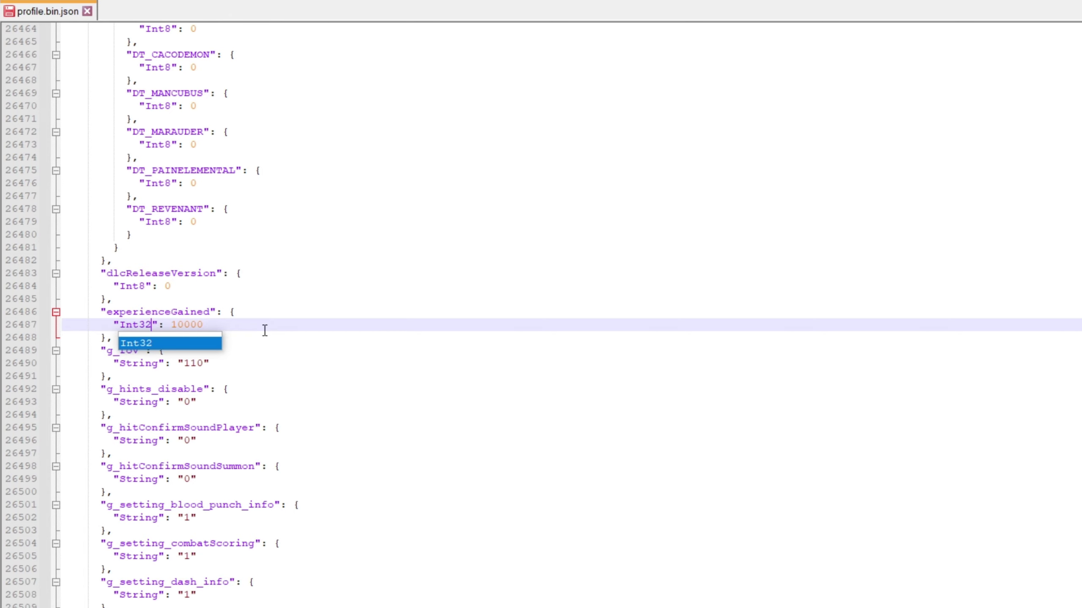
click(268, 319)
key(ctrl+s)
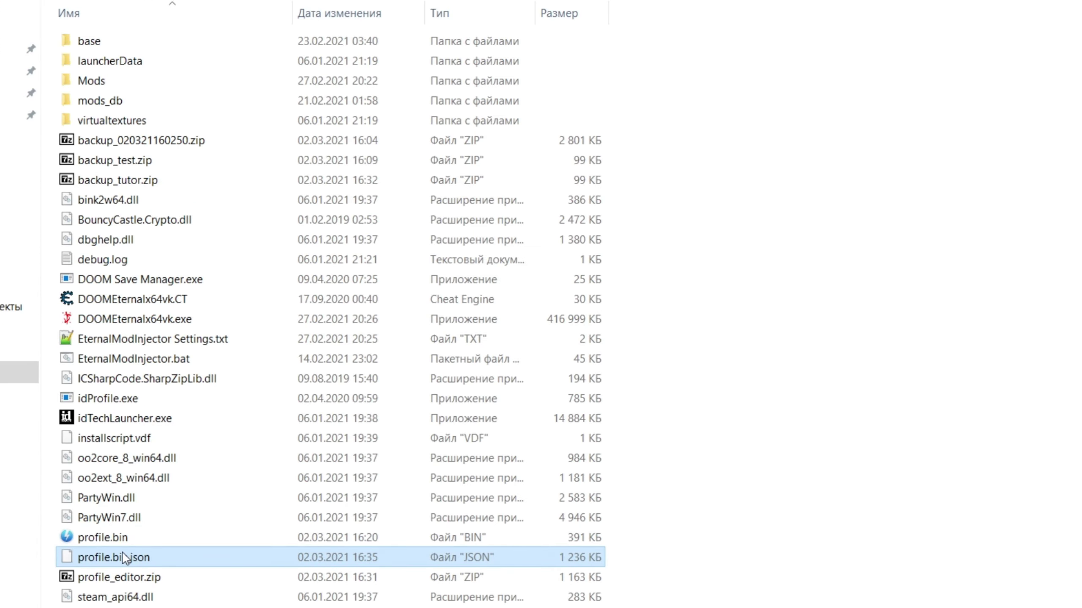
Convert the edited profile.bin.json to BIN with idProfile.exe in the DOOMEternal folder and delete the original profile.bin
drag(123, 554, 130, 401)
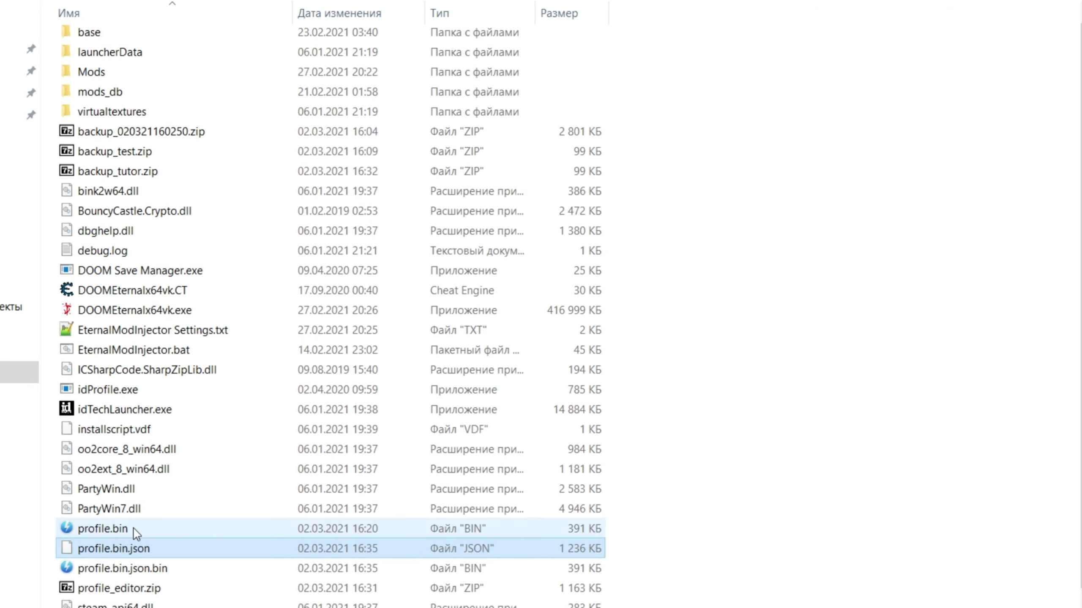
click(142, 574)
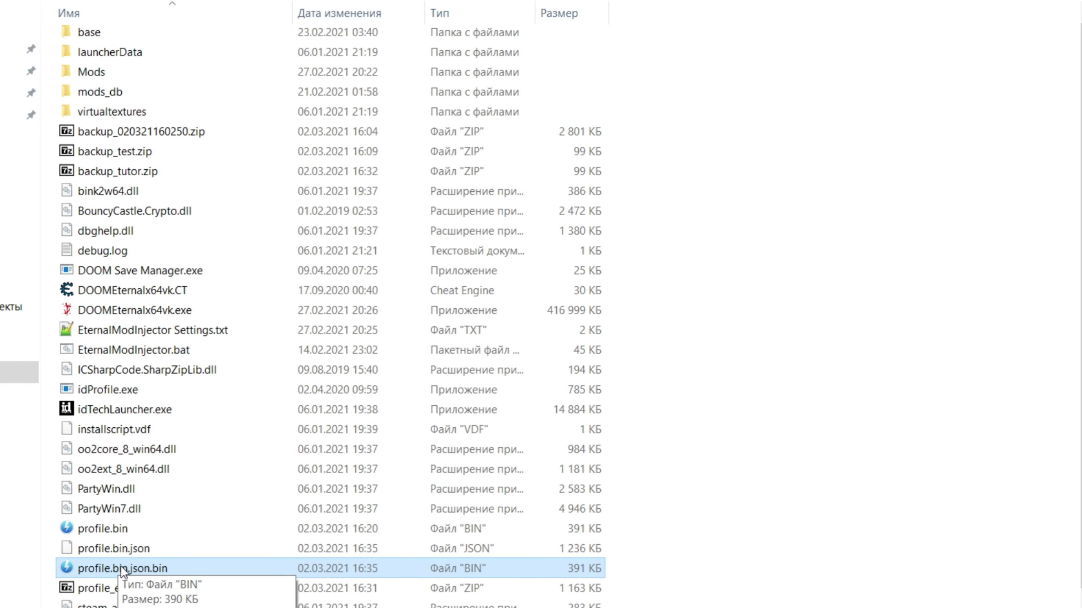
click(126, 525)
key(Delete)
key(Return)
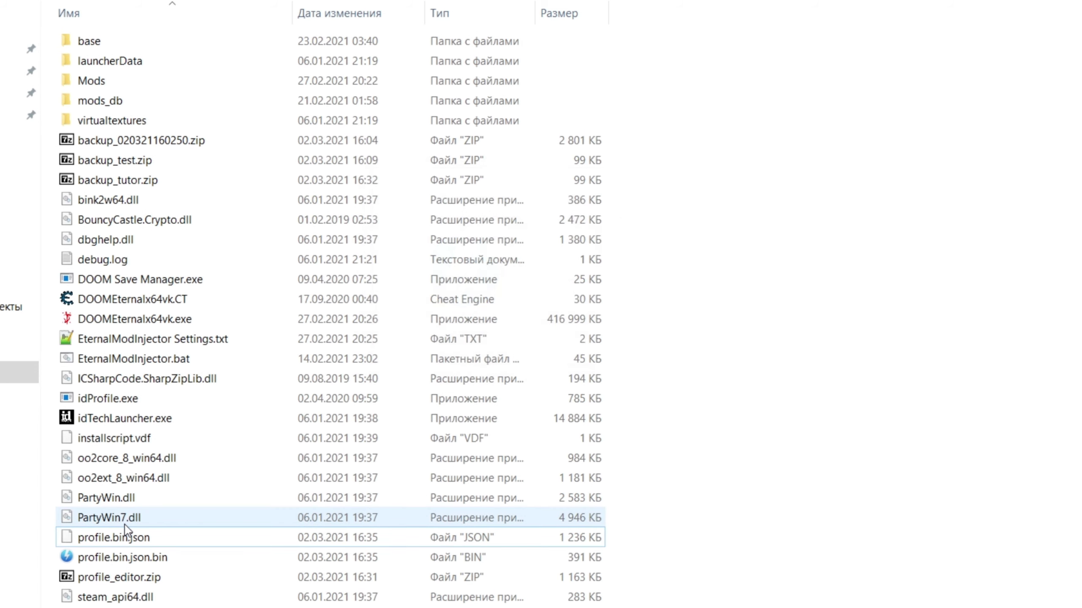
Rename profile.bin.json.bin as profile.bin
click(136, 560)
key(F2)
click(127, 558)
key(Delete)
key(Delete)
key(Delete)
key(Delete)
key(Delete)
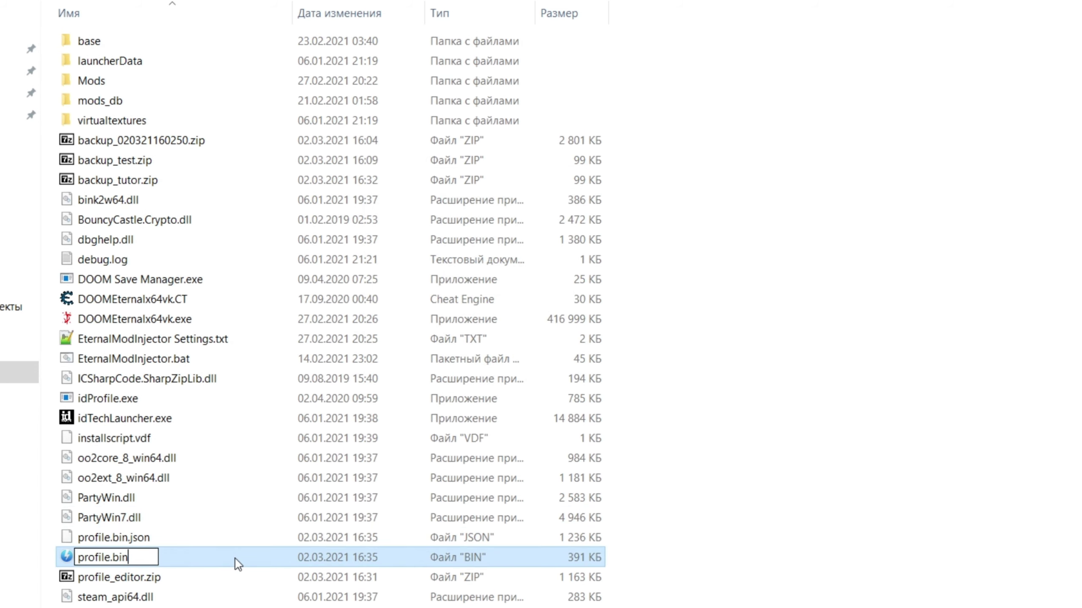
key(Return)
Replace profile.bin in the PROFILE folder of backup_tutor.zip with the edited profile.bin and put the 7-Zip window away
click(1080, 298)
drag(1037, 1, 584, 69)
drag(102, 538, 284, 464)
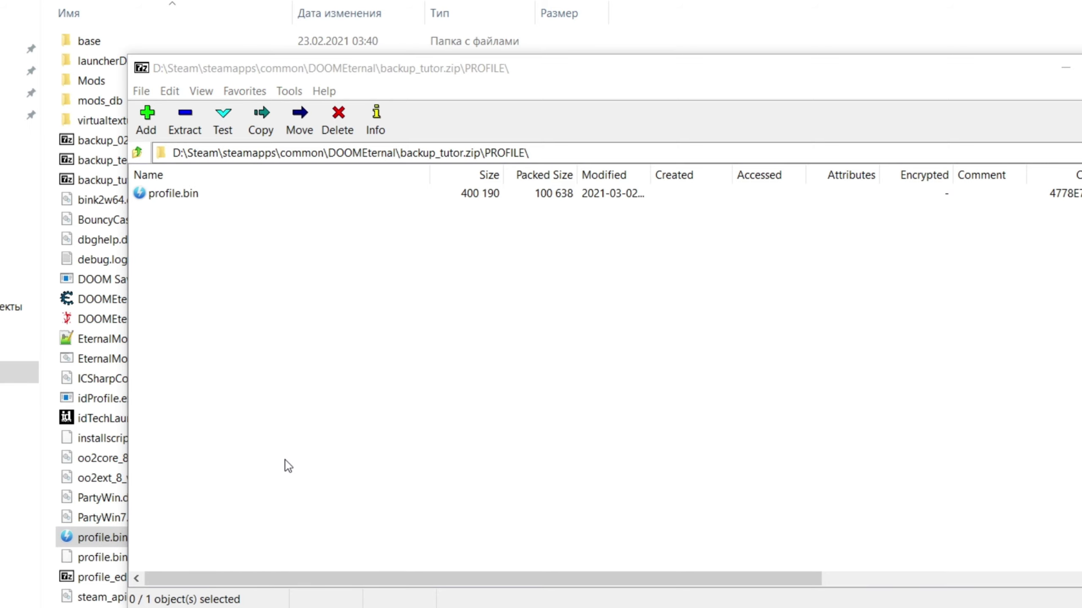
click(537, 343)
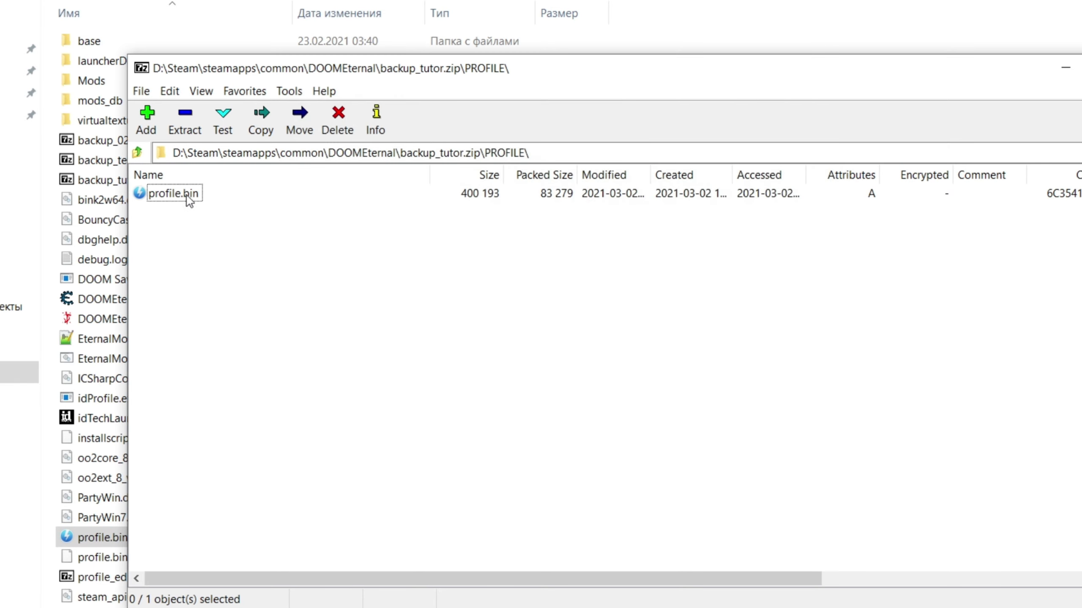
click(1066, 67)
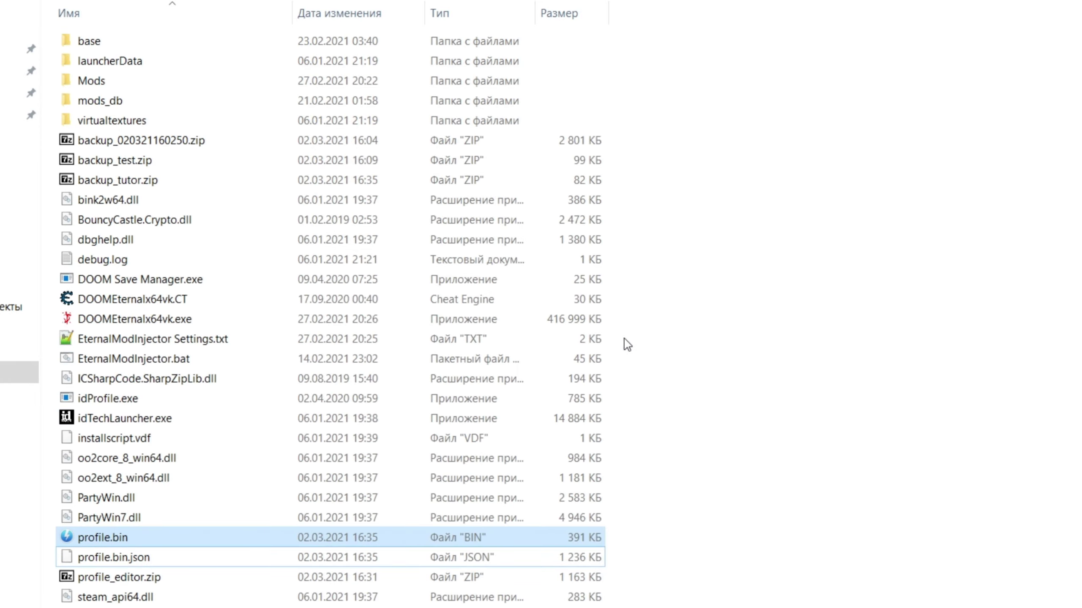
Open DOOM Save Manager and import backup_tutor.zip to the preselected Steam account ID as the destination
double_click(129, 286)
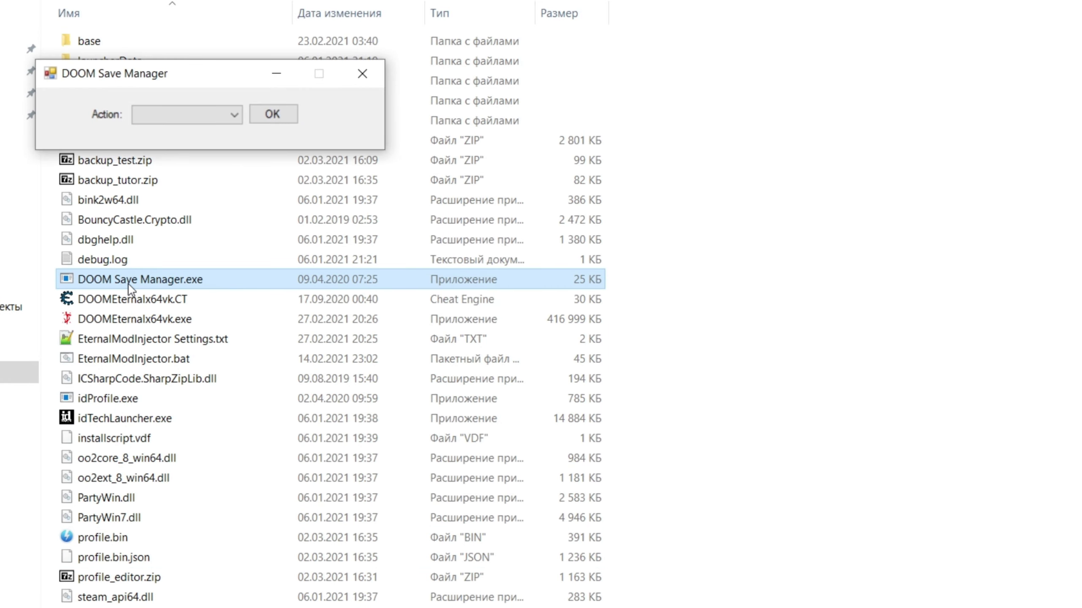
click(255, 115)
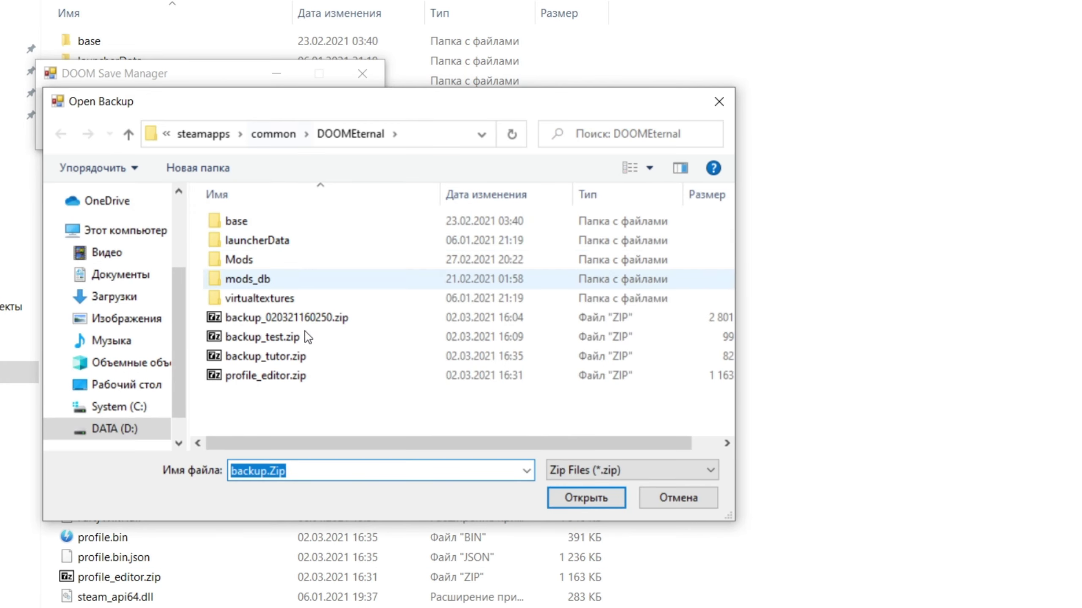
click(271, 355)
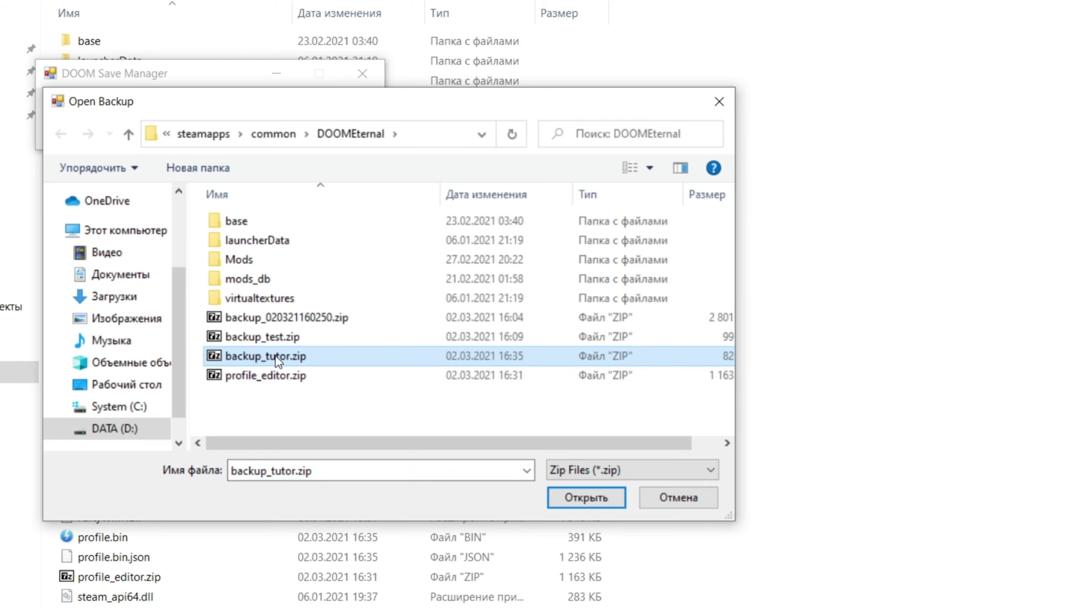
click(613, 501)
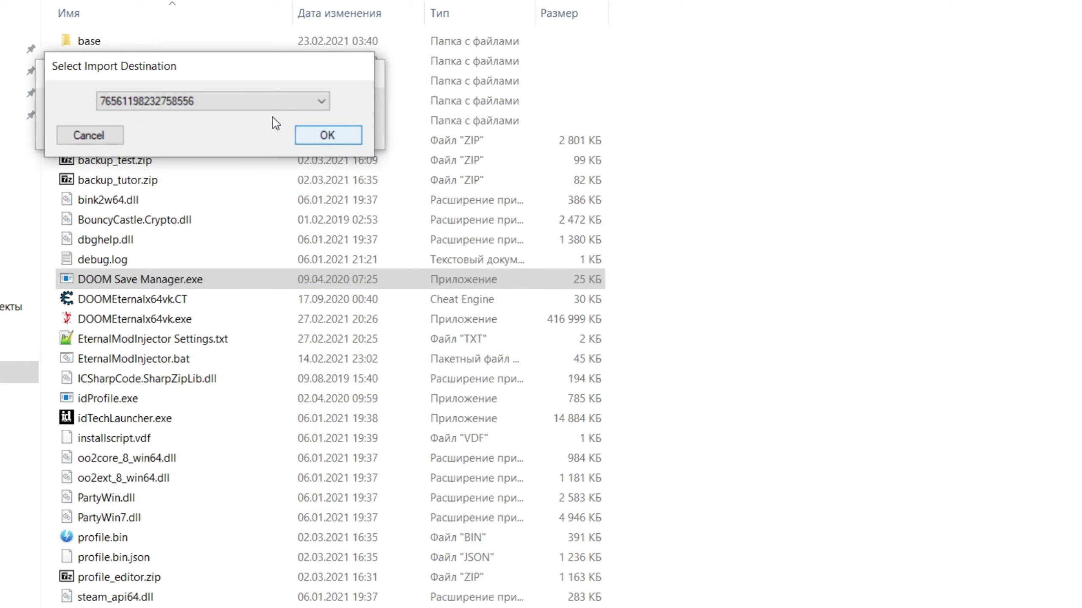
click(305, 136)
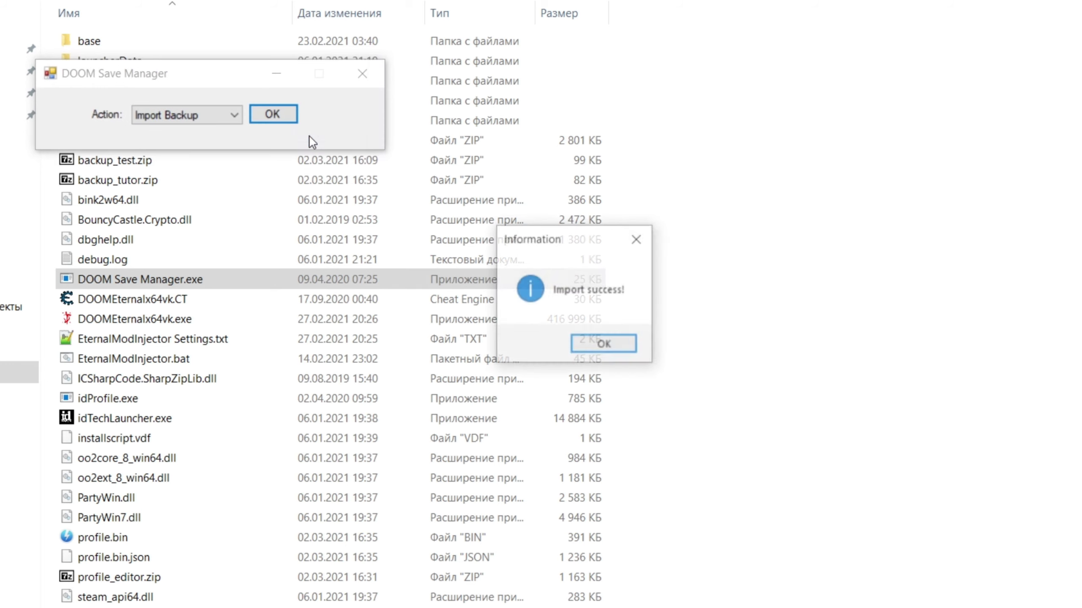
click(604, 344)
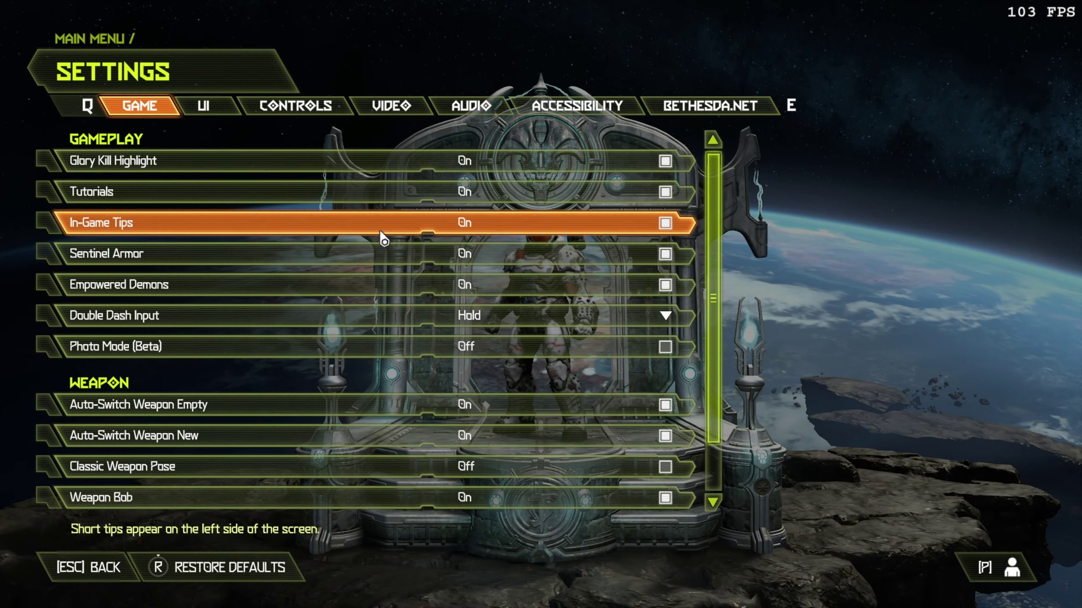
Switch to DOOM Eternal and lower the Master Volume to 48 in the audio settings
click(479, 119)
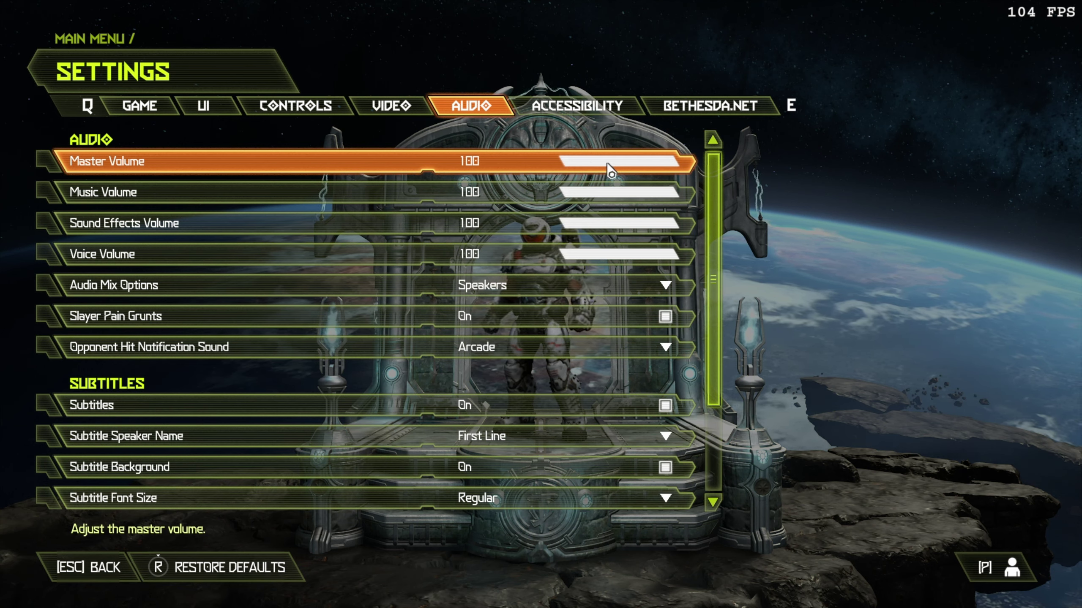
scroll(609, 166, down, 1)
scroll(609, 165, down, 20)
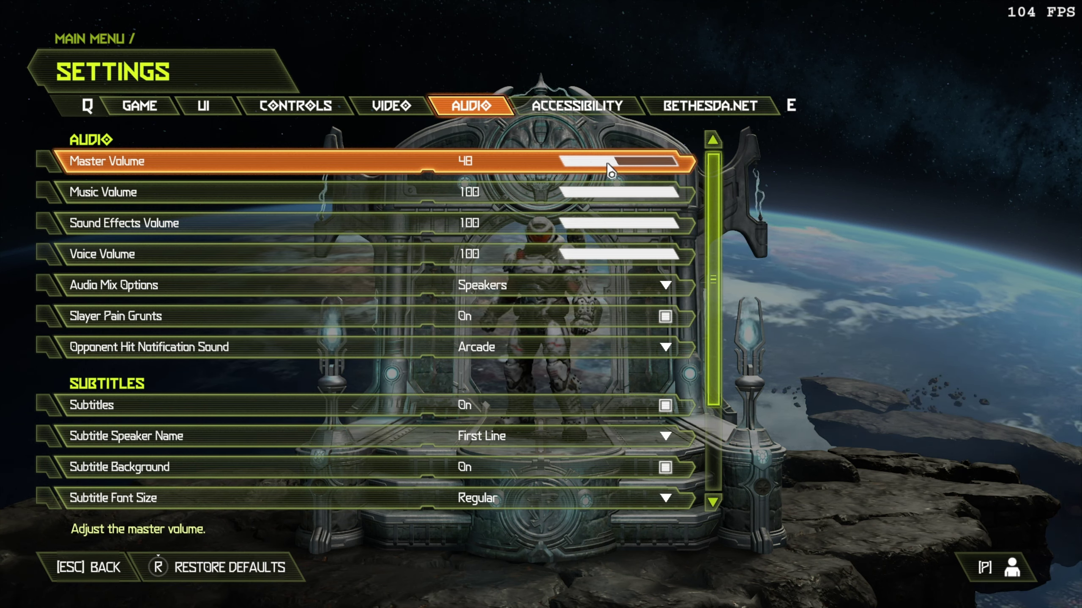
scroll(609, 167, down, 15)
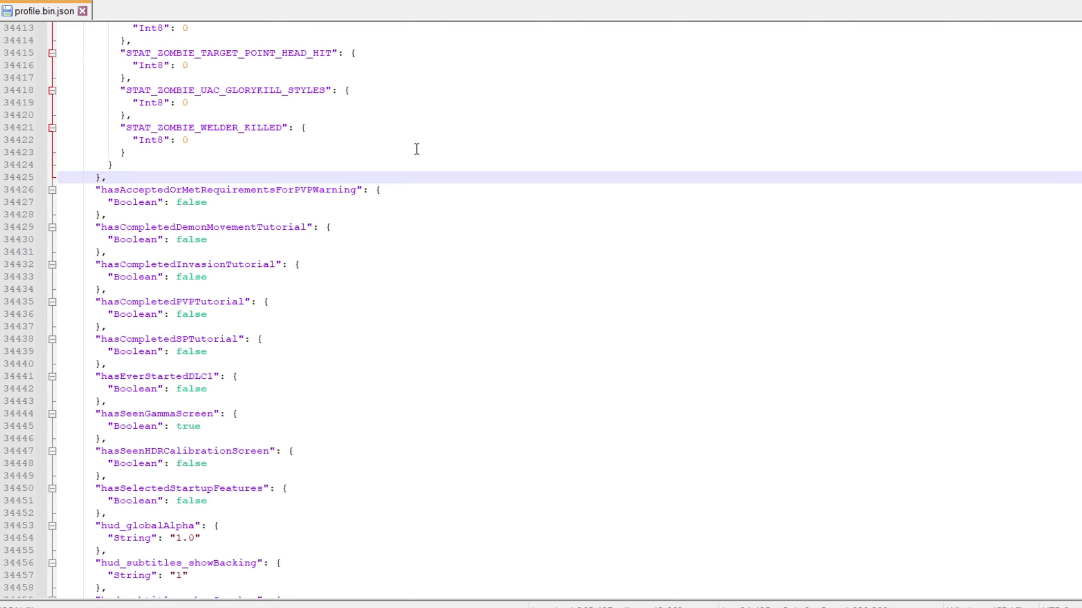
Switch to Notepad++ and set hasAcceptedOrMetRequirementsForPVPWarning and hasCompletedDemonMovementTutorial in profile.bin.json to true
double_click(195, 191)
double_click(202, 202)
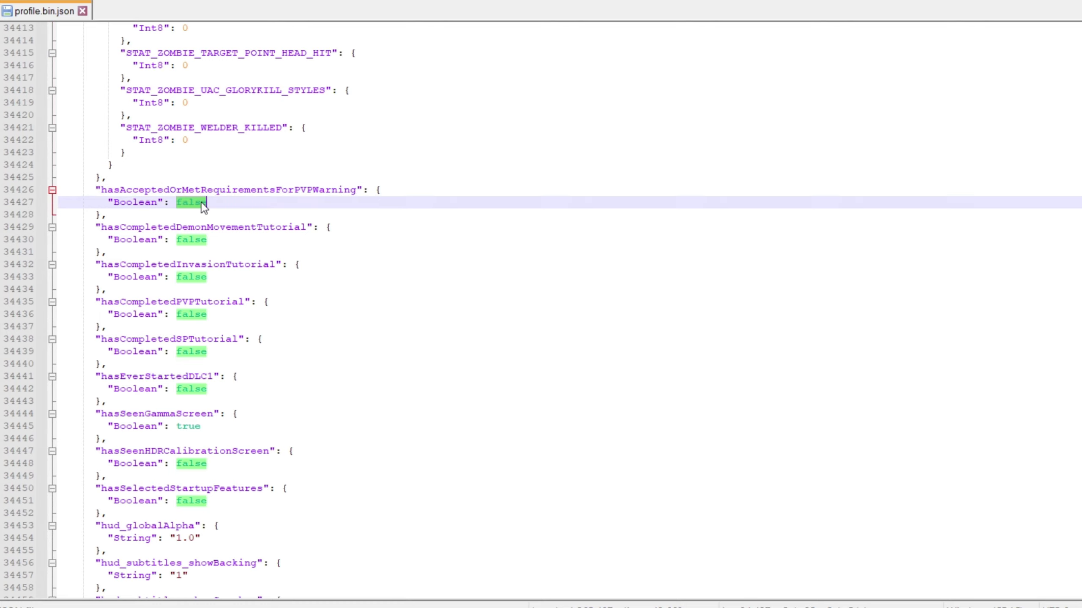
text(true)
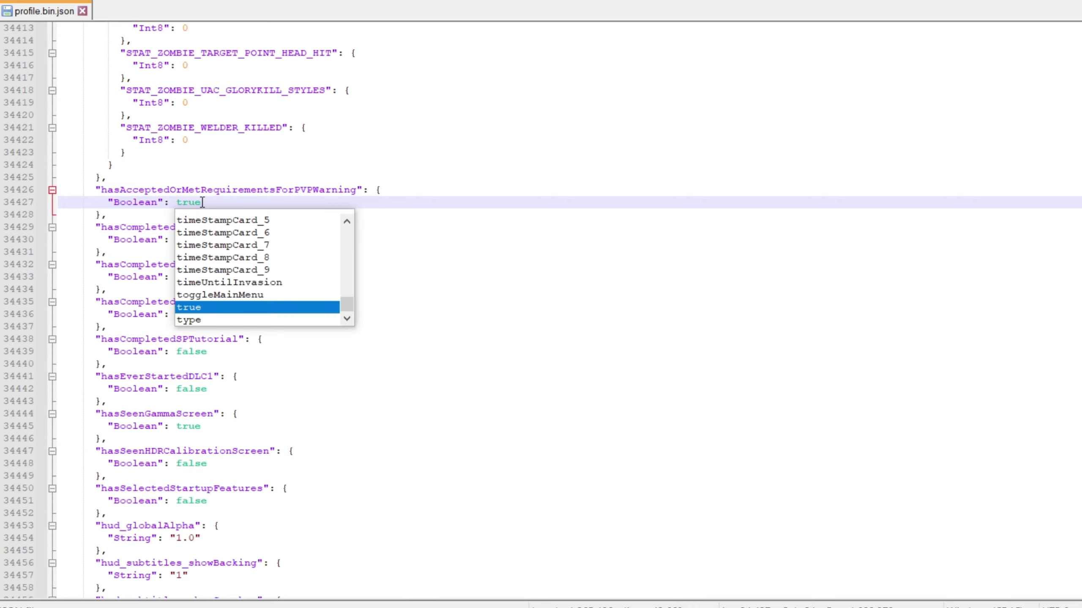
key(Escape)
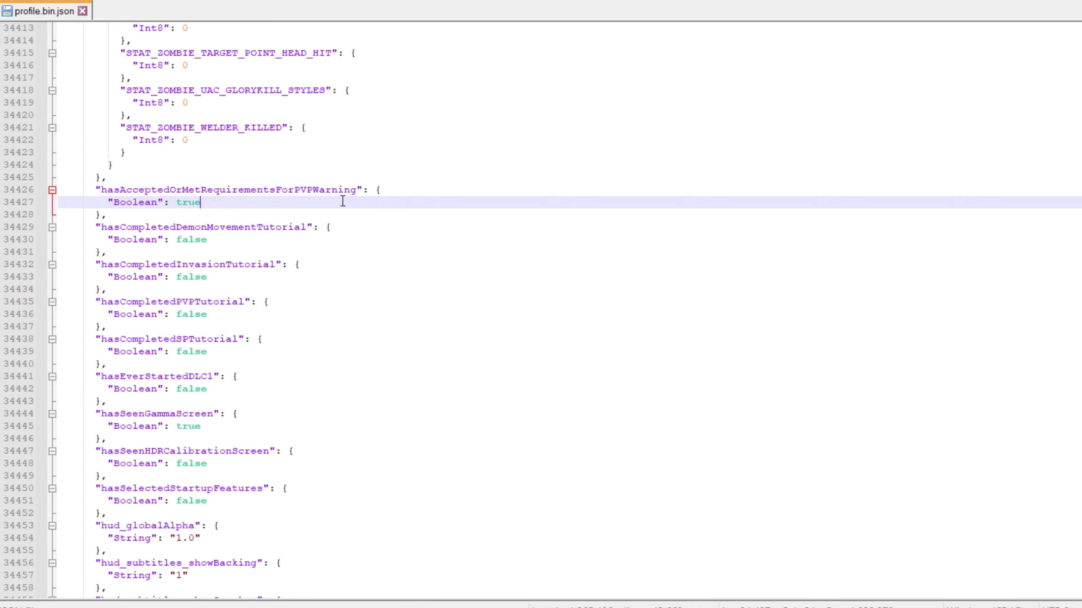
double_click(186, 238)
text(true)
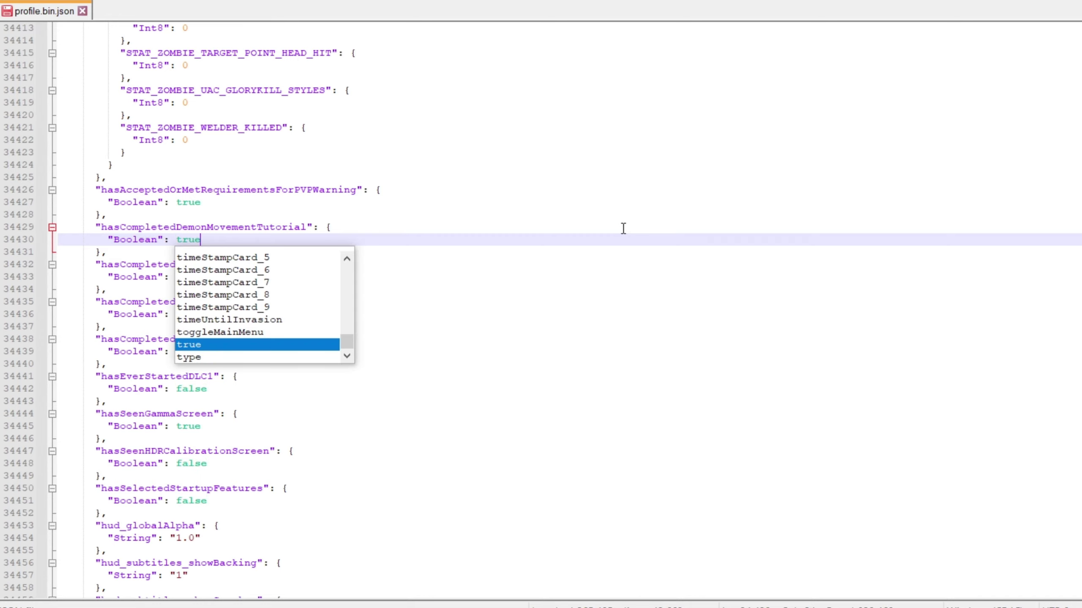
click(604, 225)
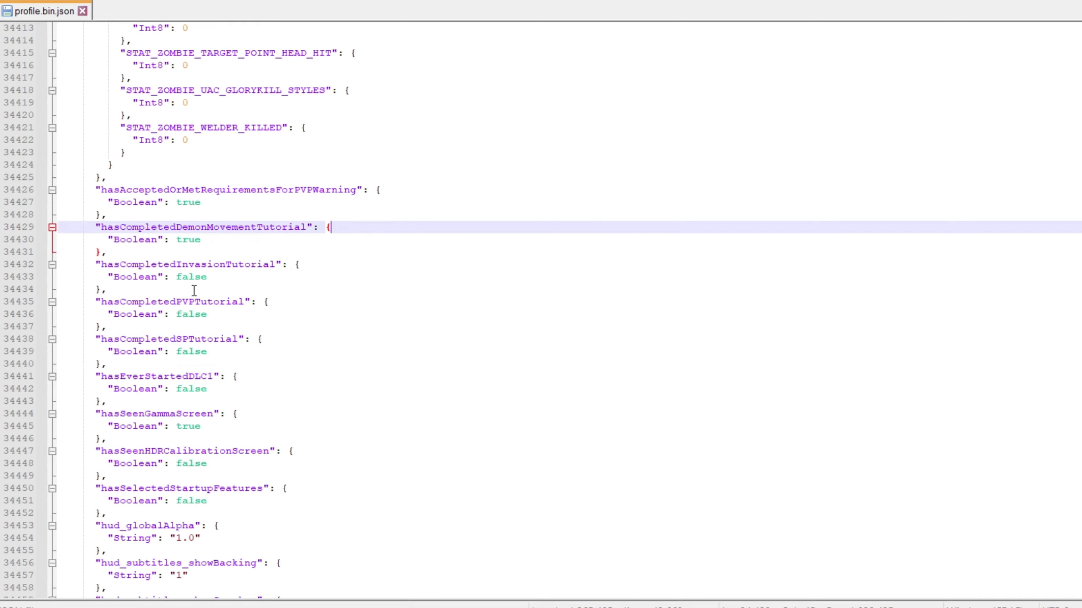
Set the hasCompletedPVPTutorial flag in profile.bin.json to true
double_click(195, 314)
text(true)
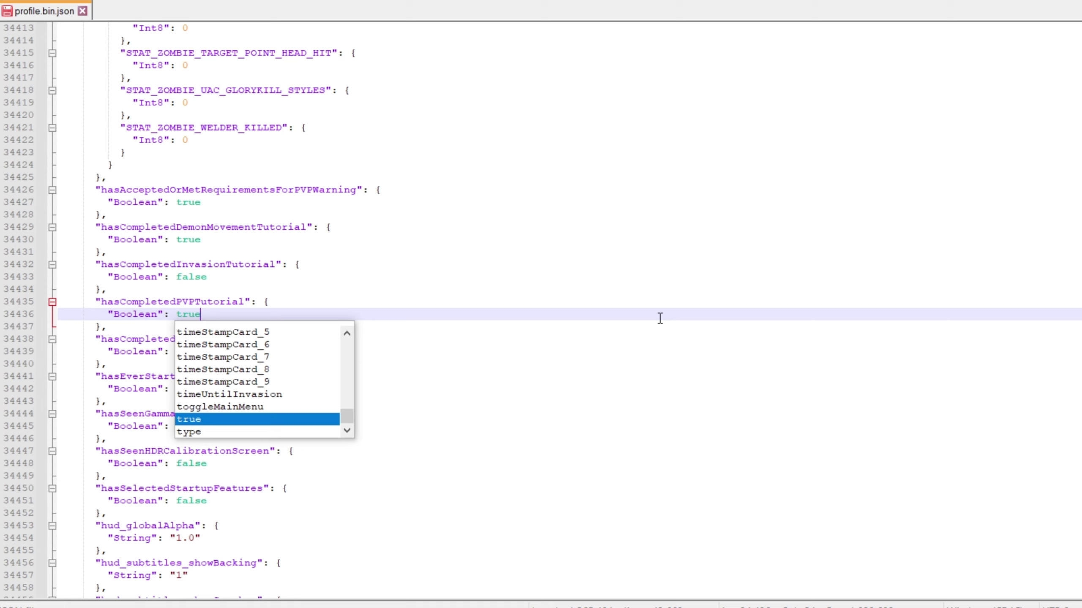
click(660, 318)
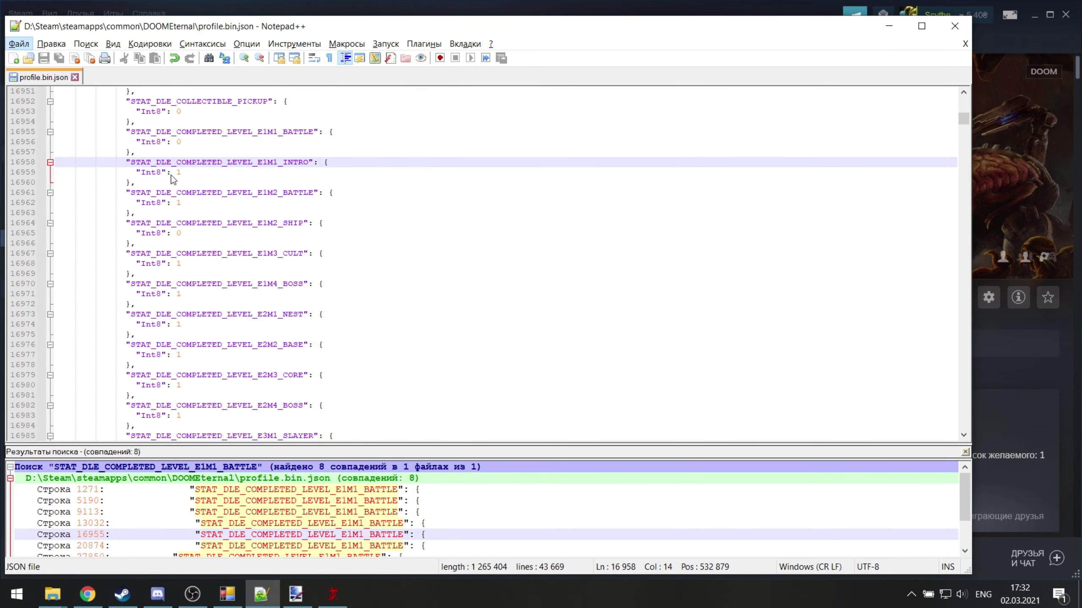
Examine the STAT_DLE_COMPLETED_LEVEL entries in profile.bin.json, from E1M2_BATTLE through E3M4_BOSS
click(188, 194)
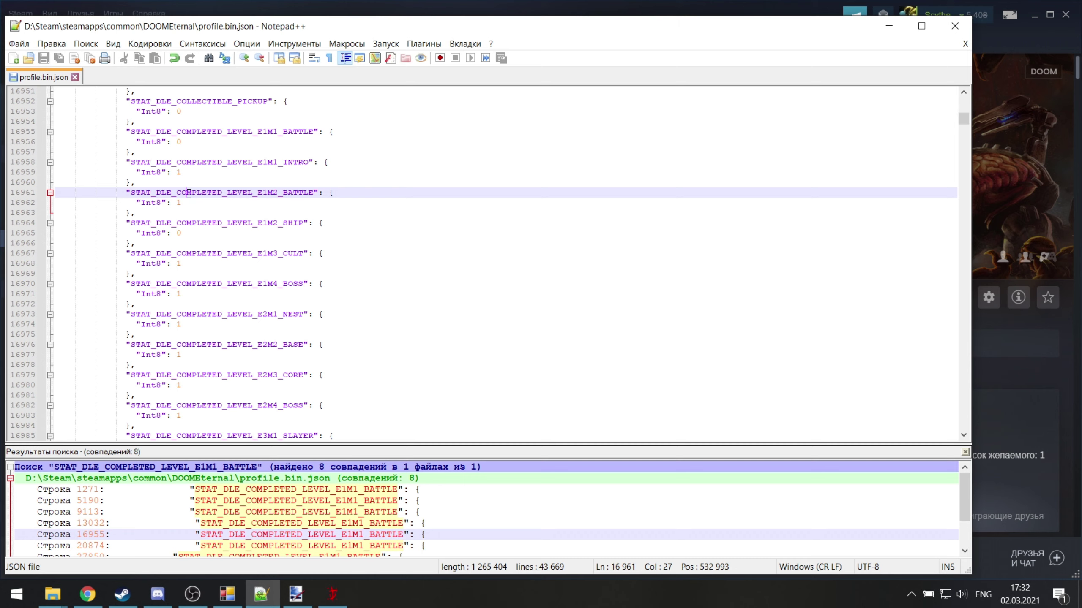
click(194, 253)
click(194, 284)
click(194, 315)
click(194, 346)
scroll(194, 347, down, 4)
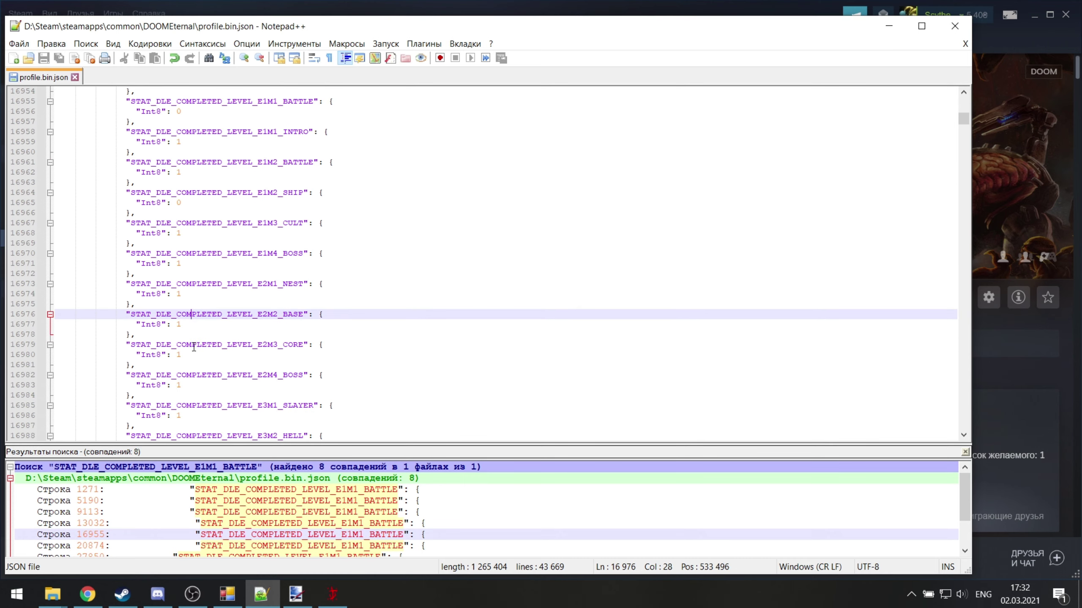
scroll(194, 347, down, 3)
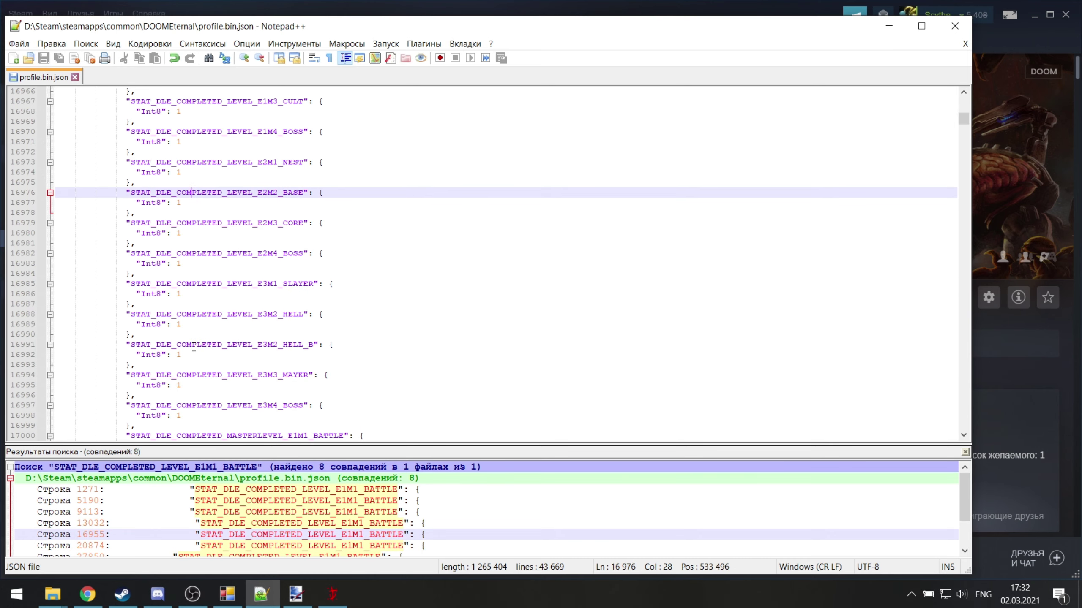
click(166, 360)
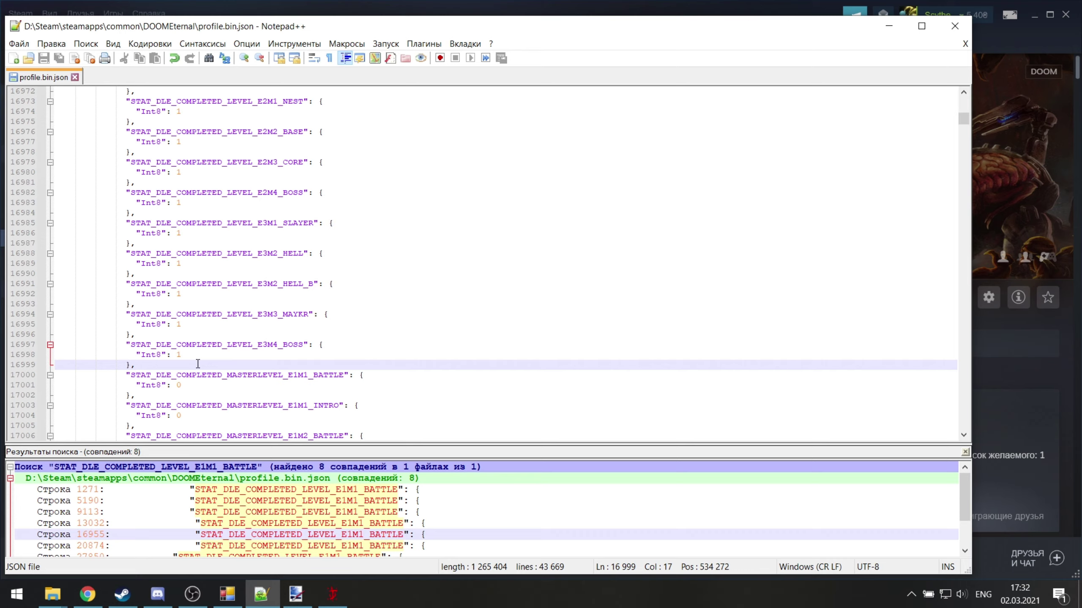
Switch to DOOM Eternal and look through the Campaign milestones
click(333, 594)
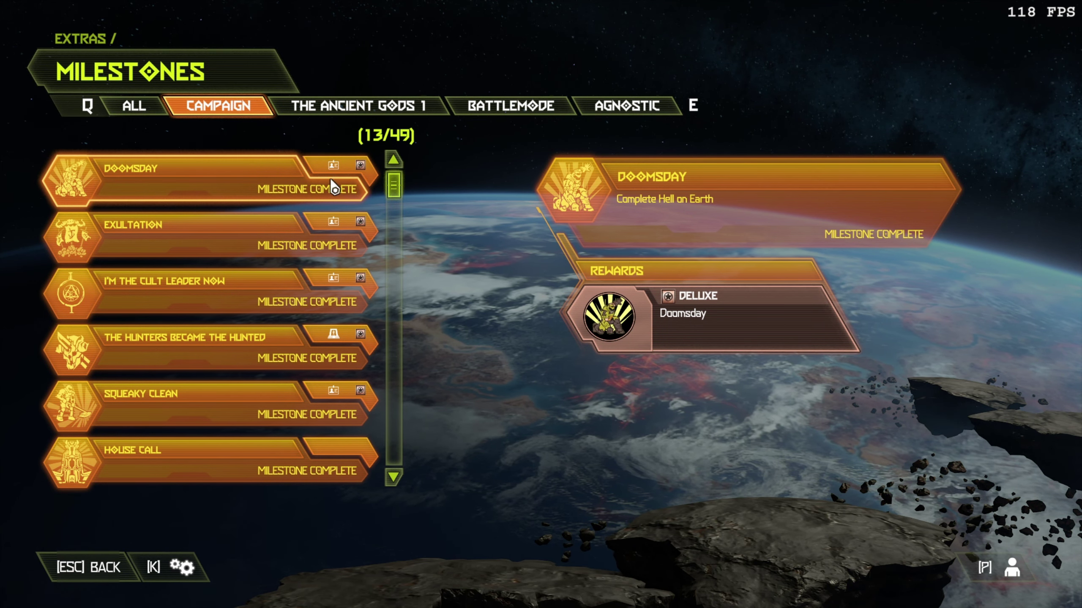
scroll(330, 256, down, 2)
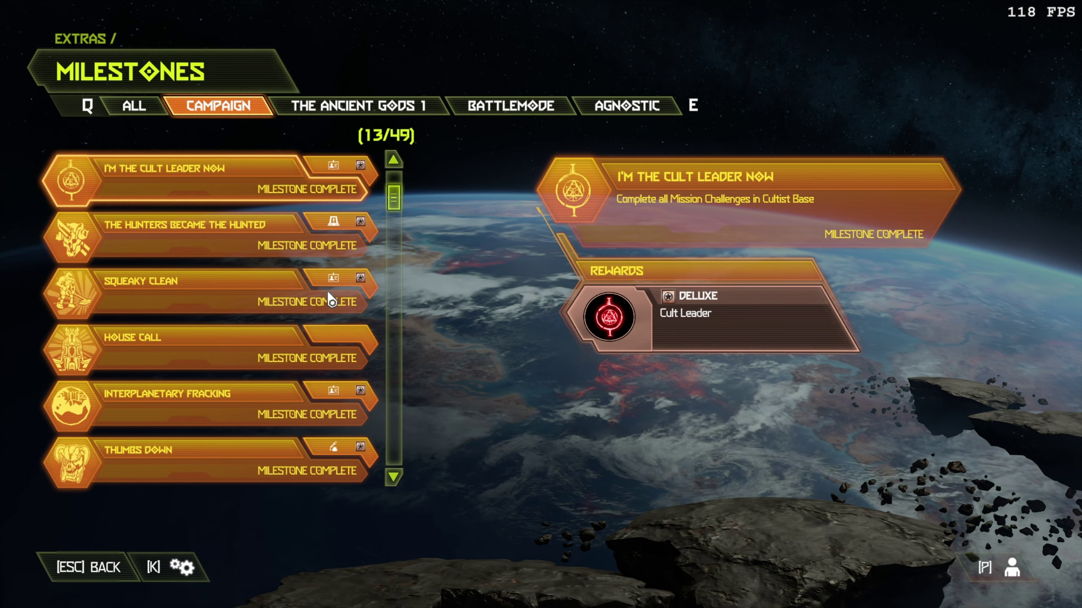
scroll(332, 296, down, 5)
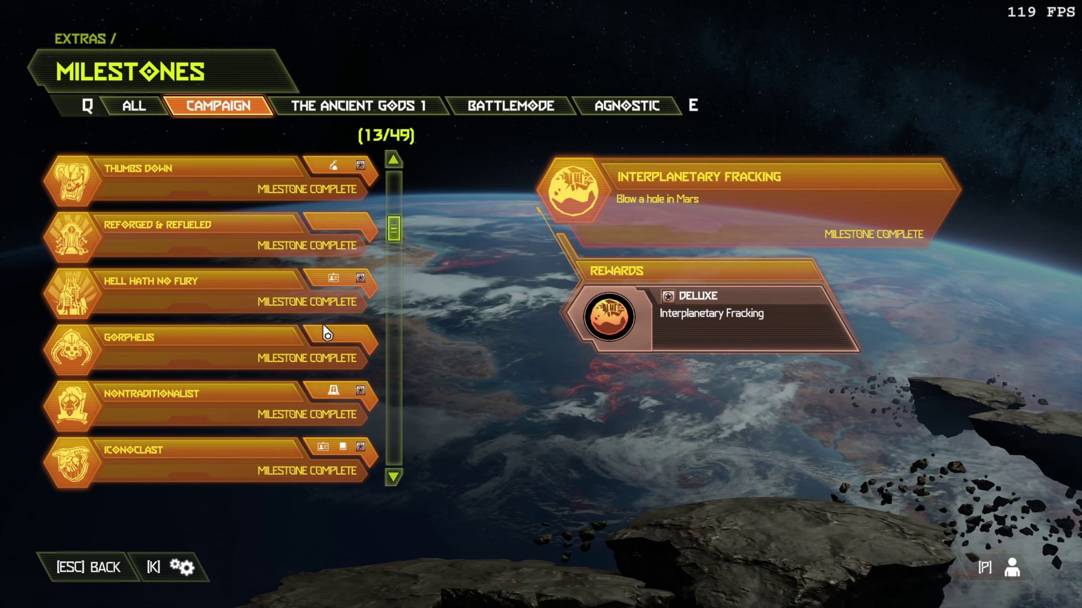
scroll(325, 330, down, 2)
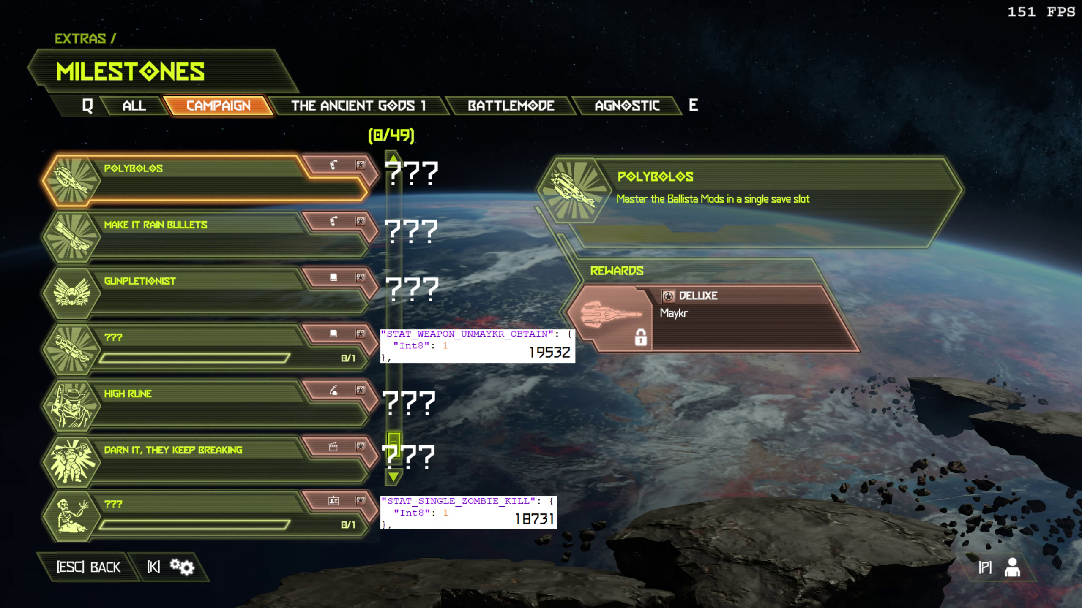
Look through the whole list of milestones for The Ancient Gods 1
key(e)
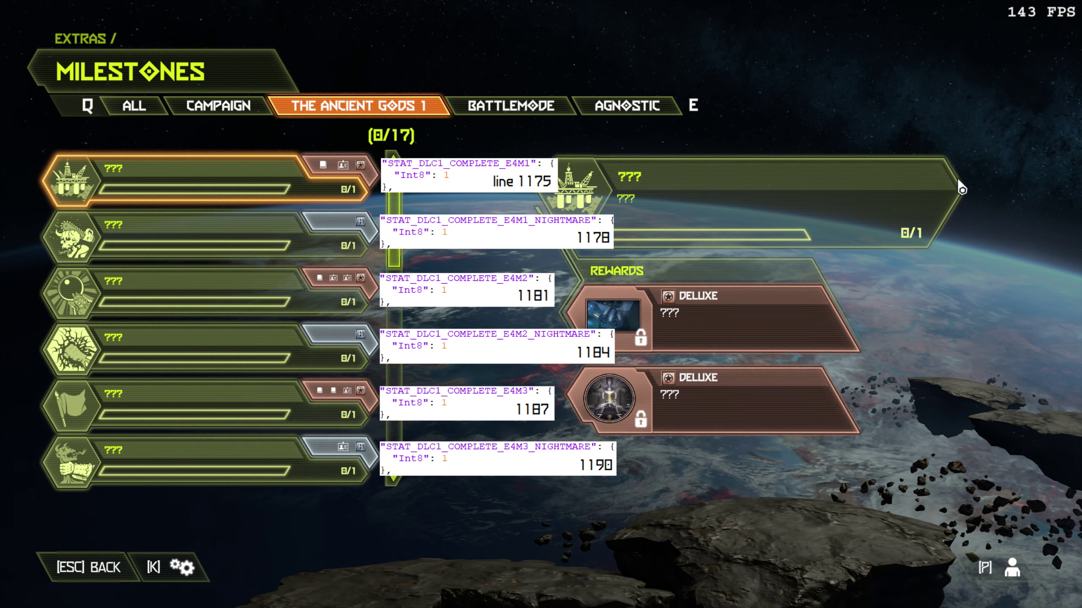
scroll(960, 188, down, 6)
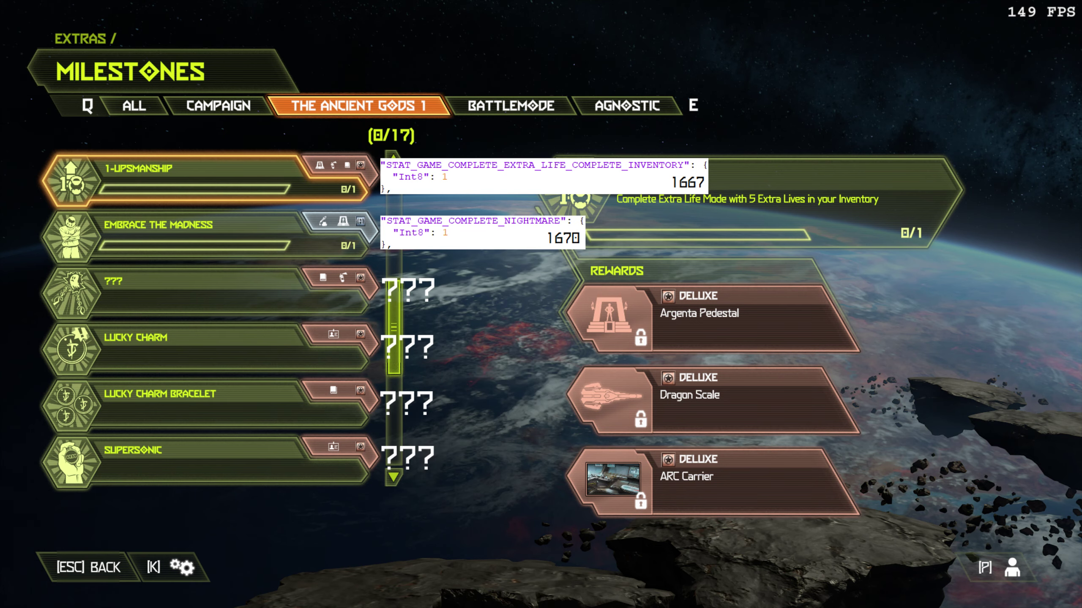
scroll(205, 319, down, 5)
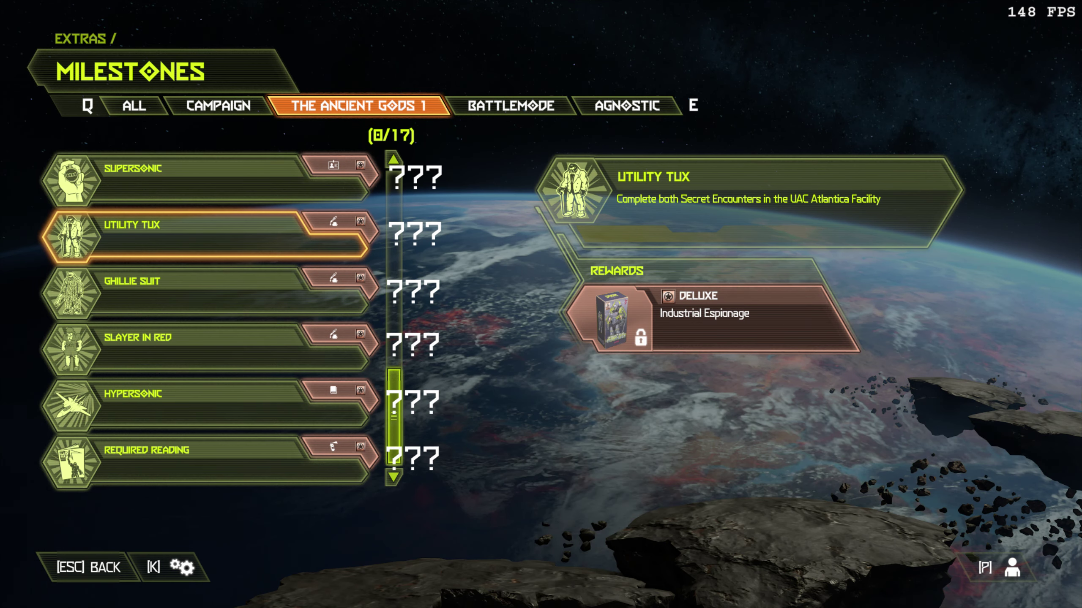
Look through the Battlemode milestones and the Agnostic milestones to see their requirements
key(e)
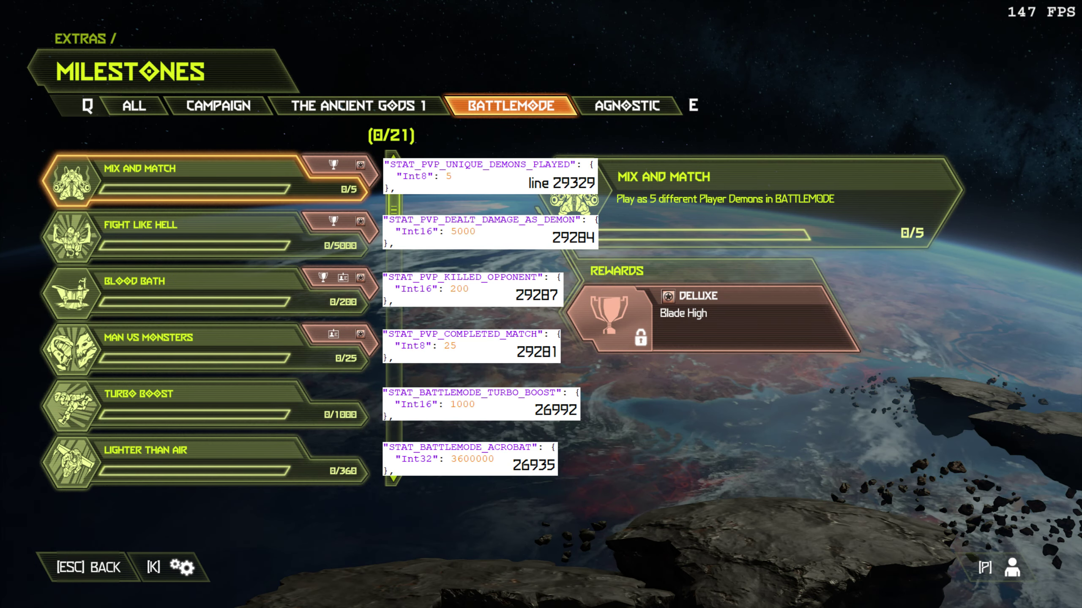
scroll(205, 319, down, 6)
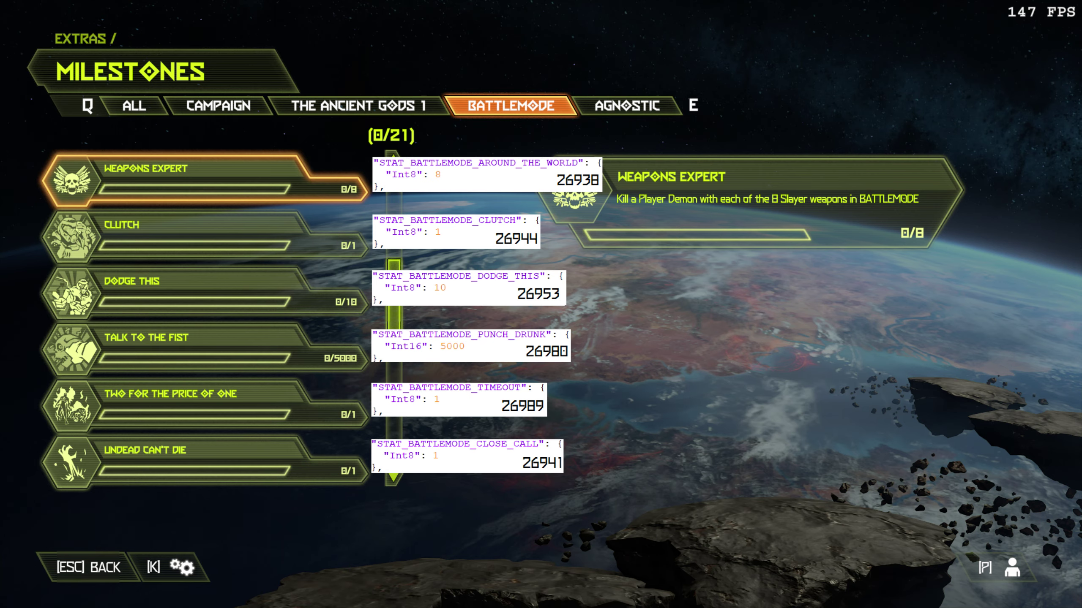
scroll(204, 320, down, 6)
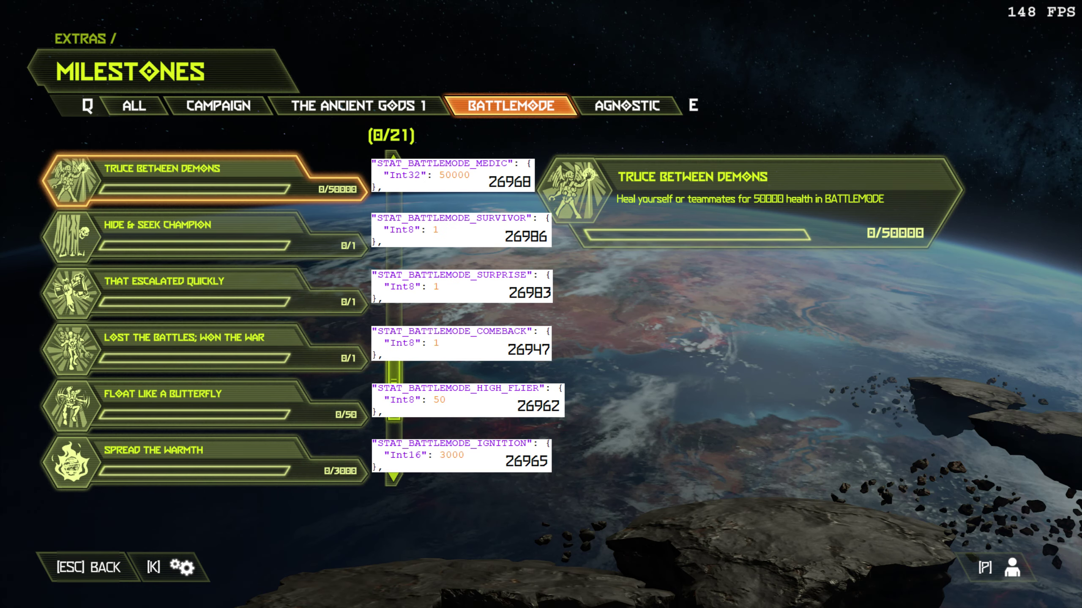
scroll(205, 319, down, 6)
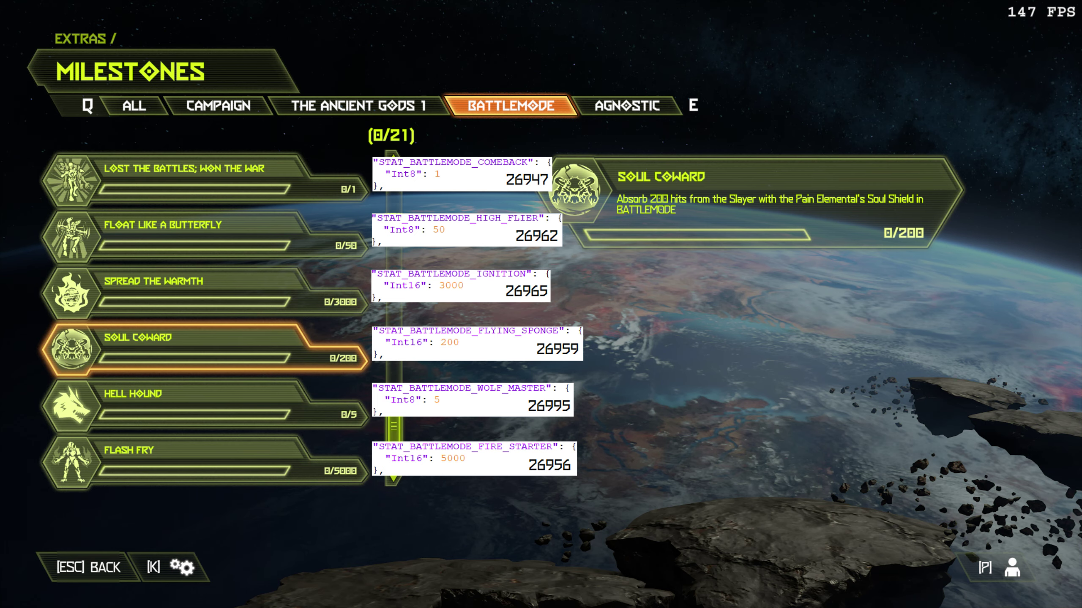
key(e)
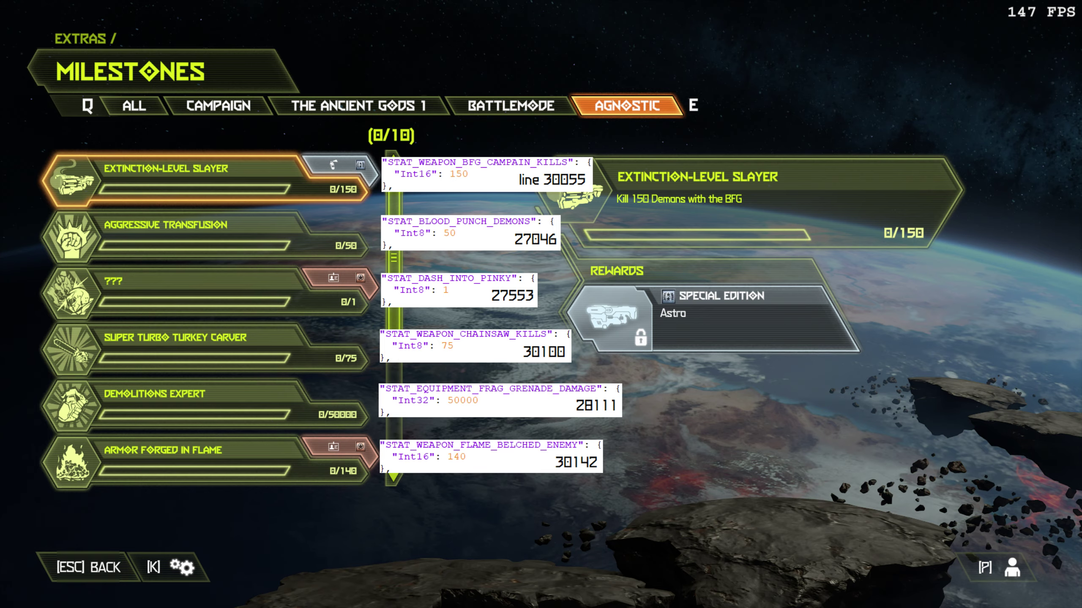
scroll(205, 319, down, 6)
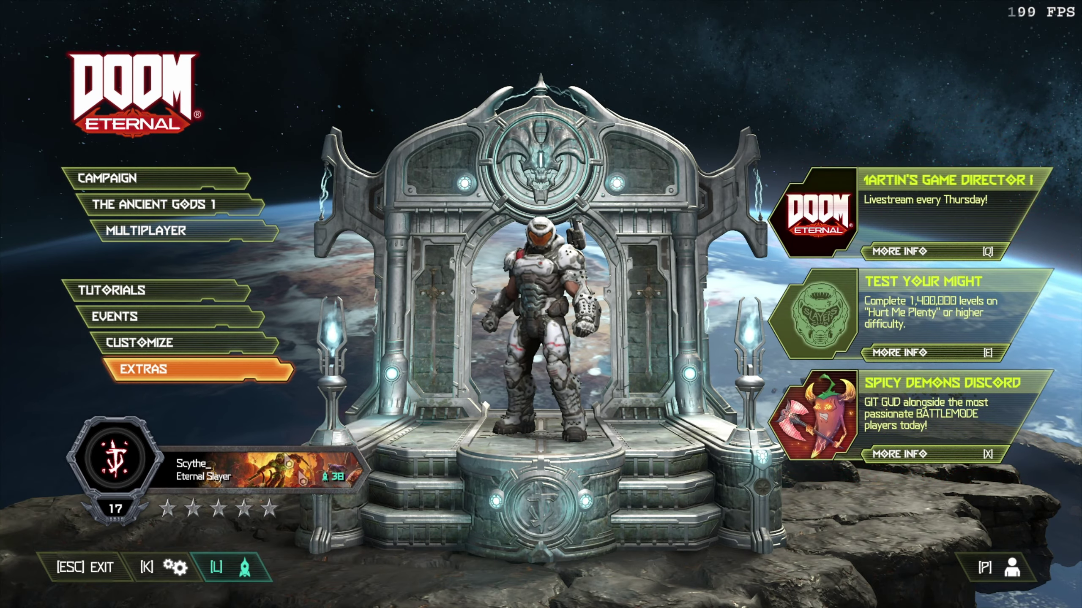
Open Milestones from the game's Extras and examine the list of all milestones through Treasure Hunter
click(189, 374)
click(187, 260)
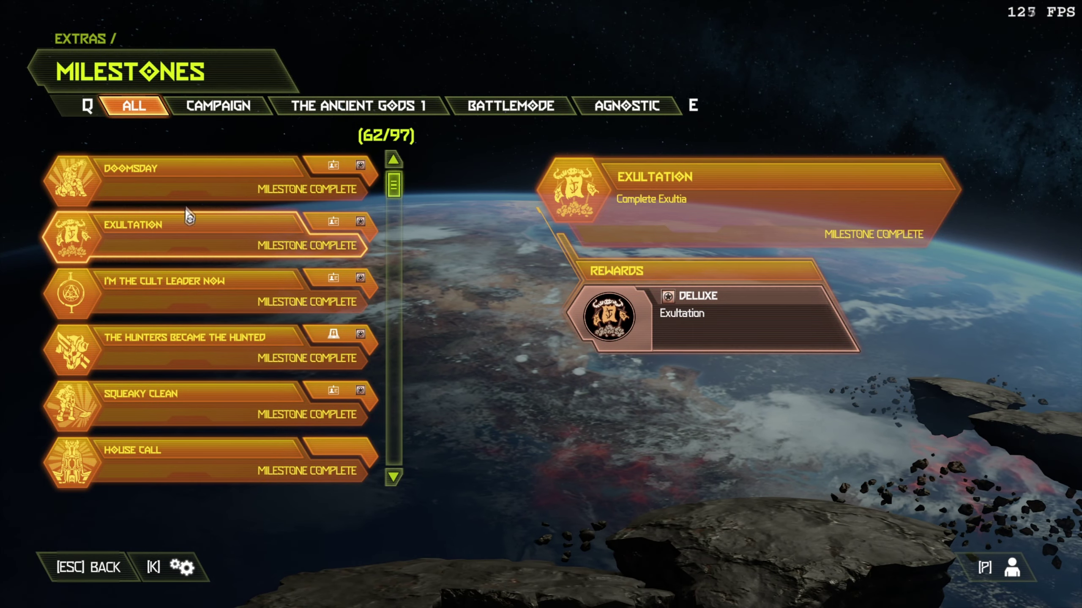
scroll(204, 193, down, 1)
scroll(206, 197, down, 9)
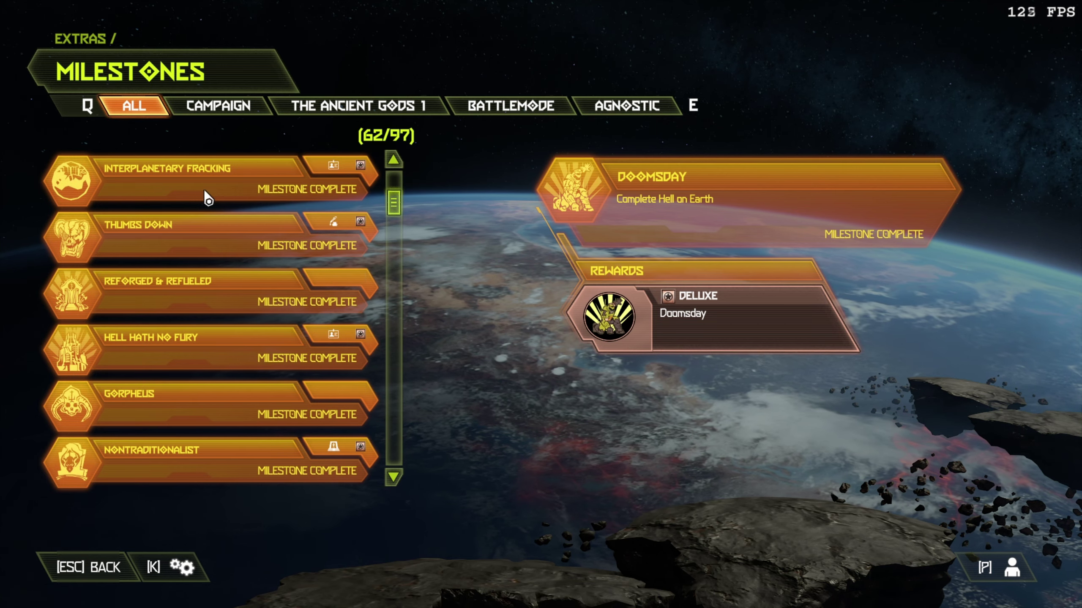
scroll(208, 197, down, 5)
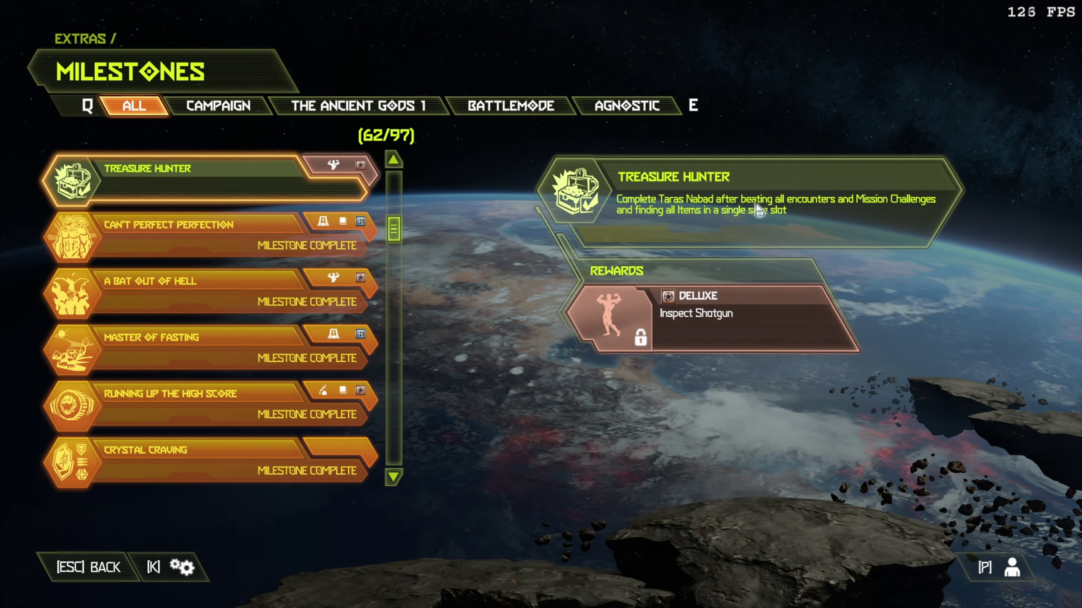
scroll(192, 264, down, 4)
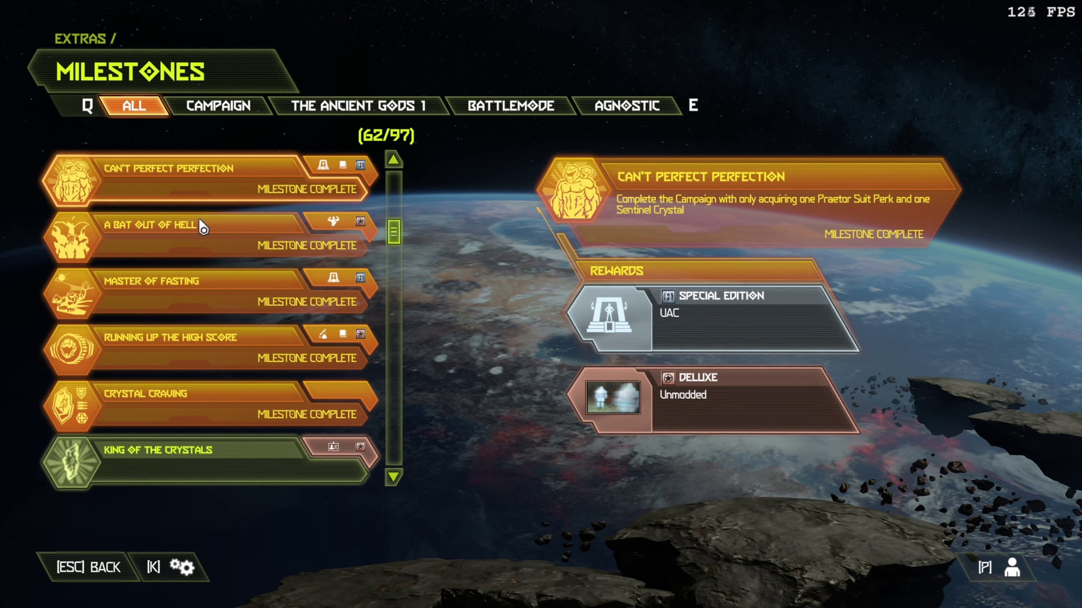
Examine the all-milestones list from Can't Perfect Perfection down to If Only I Could Read
key(Down)
key(Down)
key(Down)
key(Down)
key(Down)
key(Down)
key(Down)
key(Down)
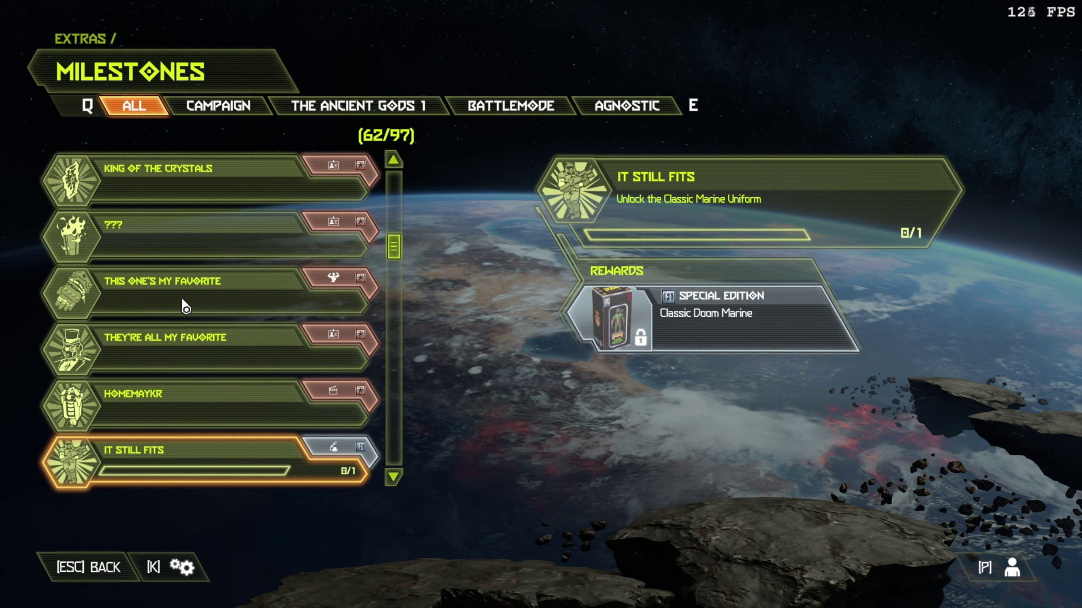
key(Down)
key(Down)
key(Down)
key(Down)
key(Down)
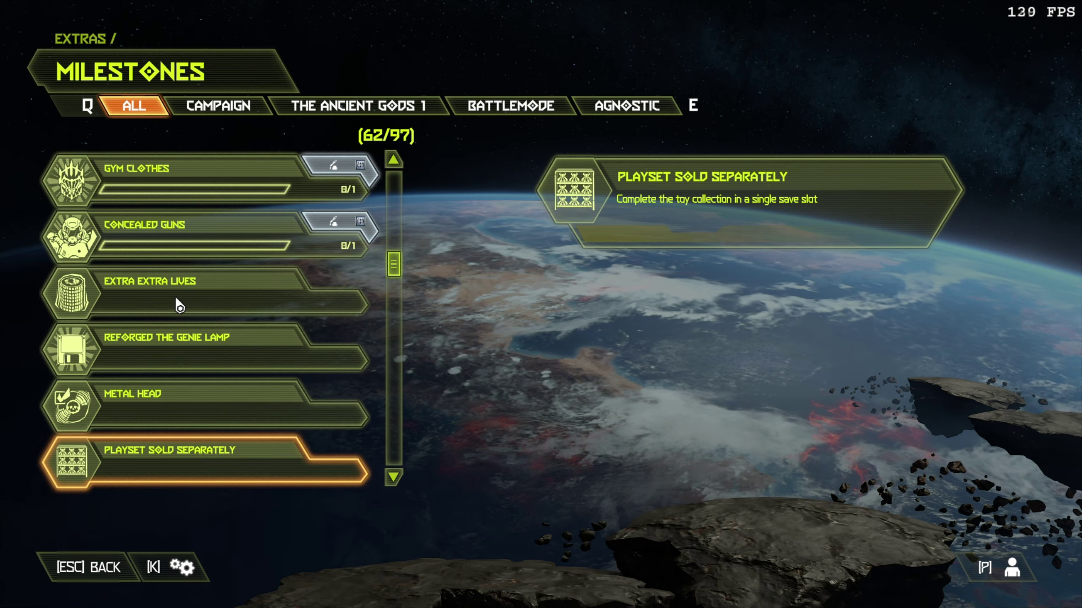
key(Up)
scroll(179, 305, down, 4)
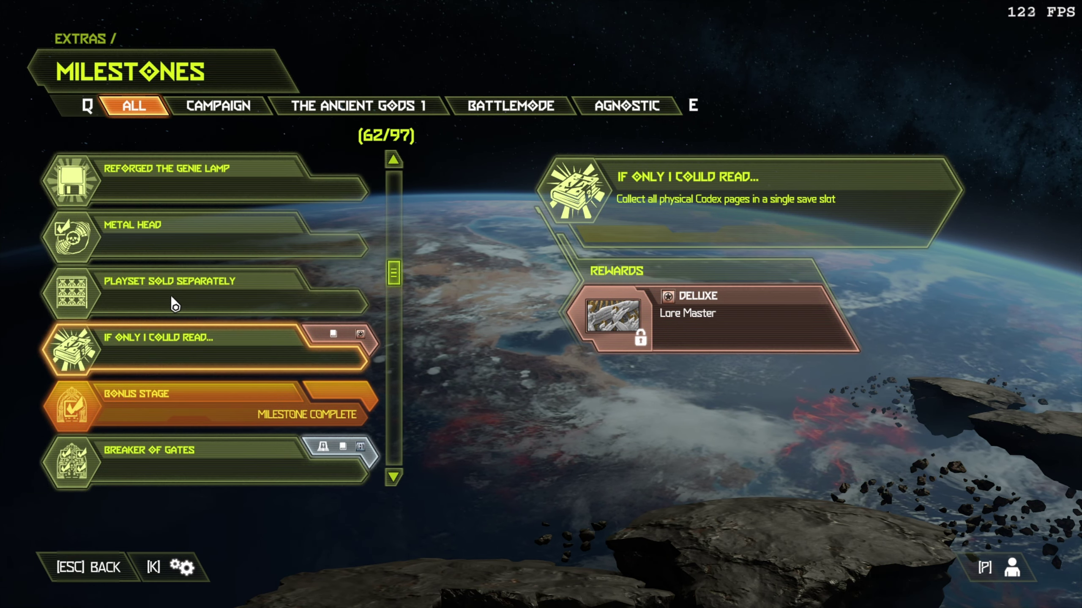
Check the remaining single-save-slot milestones in the full list, including Breaker of Gates, High Rune and Darn It, They Keep Breaking
scroll(192, 302, down, 5)
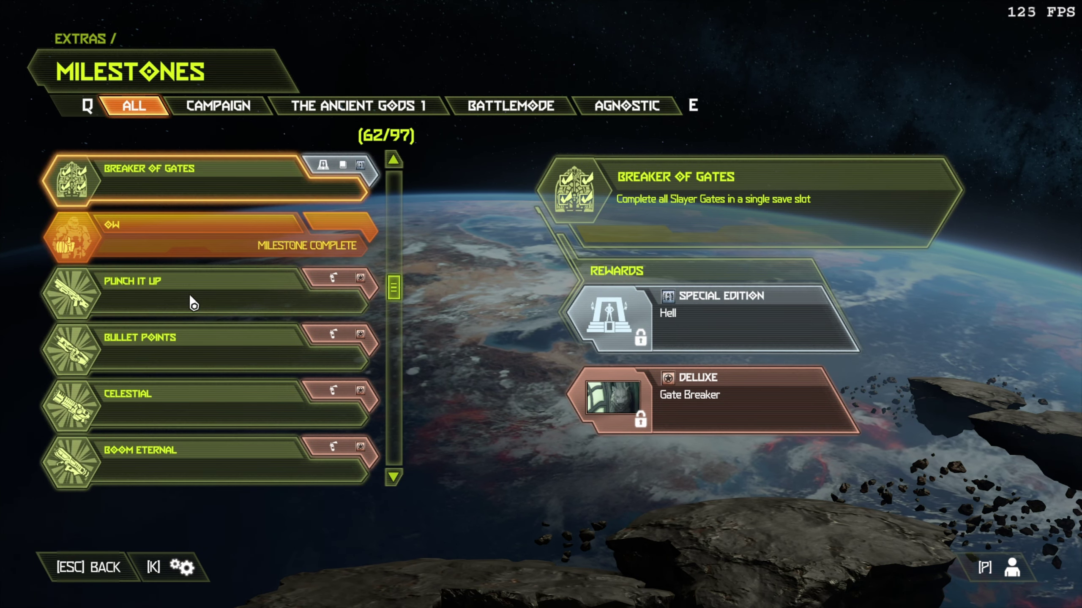
scroll(198, 415, down, 6)
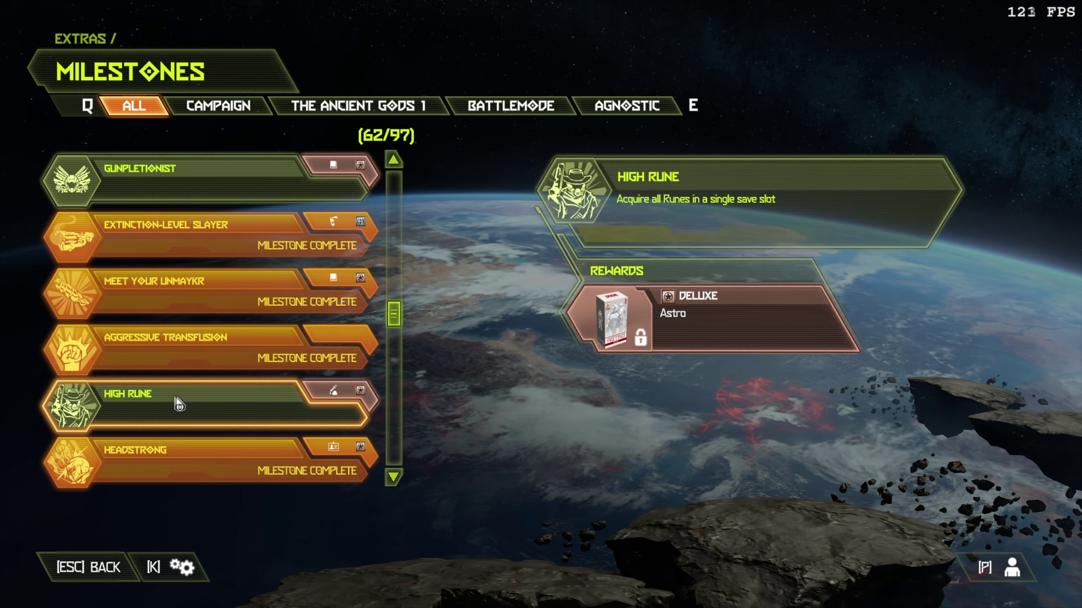
scroll(201, 413, down, 2)
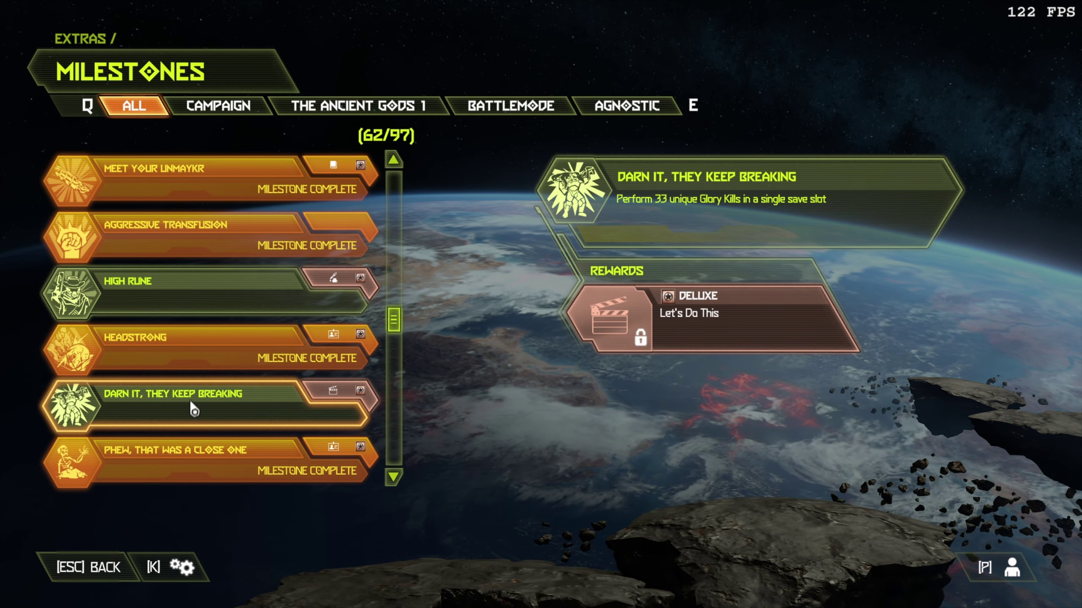
scroll(198, 403, down, 1)
scroll(197, 374, down, 1)
Check the completion status of The Ancient Gods 1 milestones, from Offshore Killing to Required Reading
click(358, 106)
scroll(226, 196, down, 4)
scroll(217, 208, up, 4)
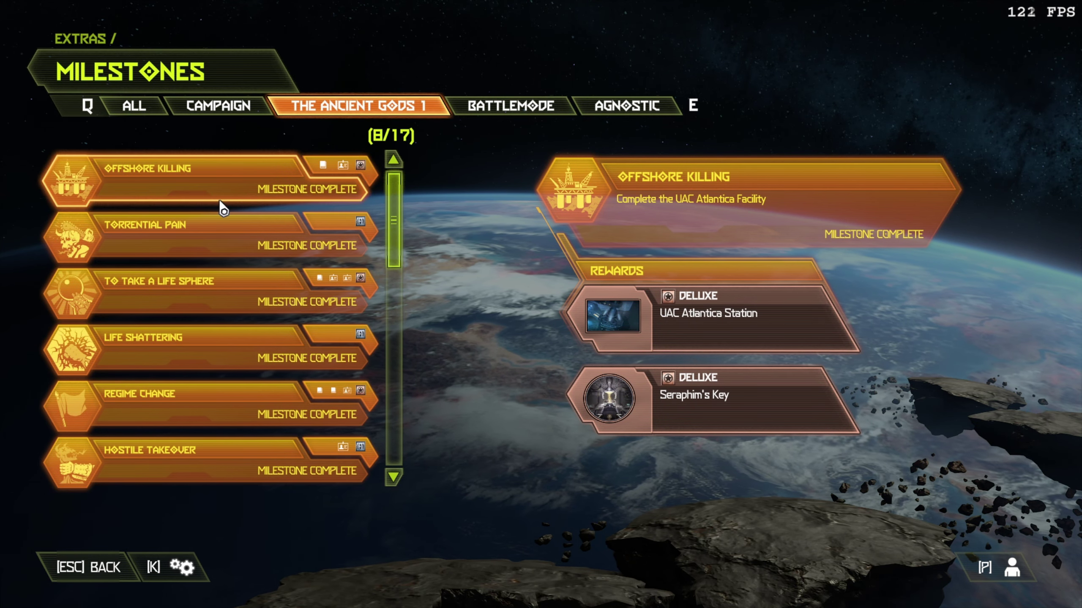
scroll(217, 213, down, 8)
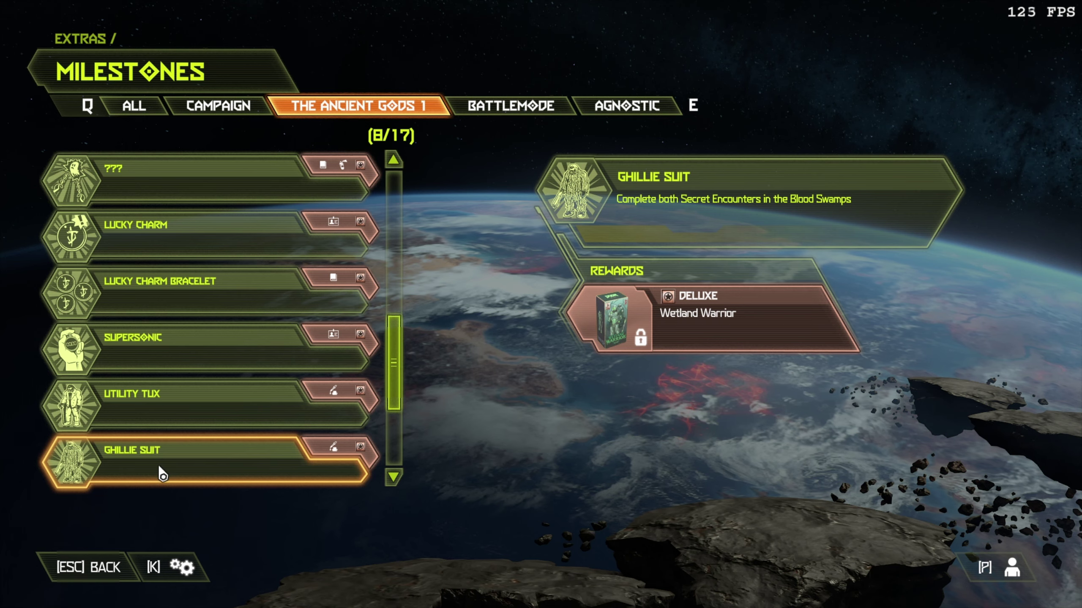
scroll(157, 466, down, 3)
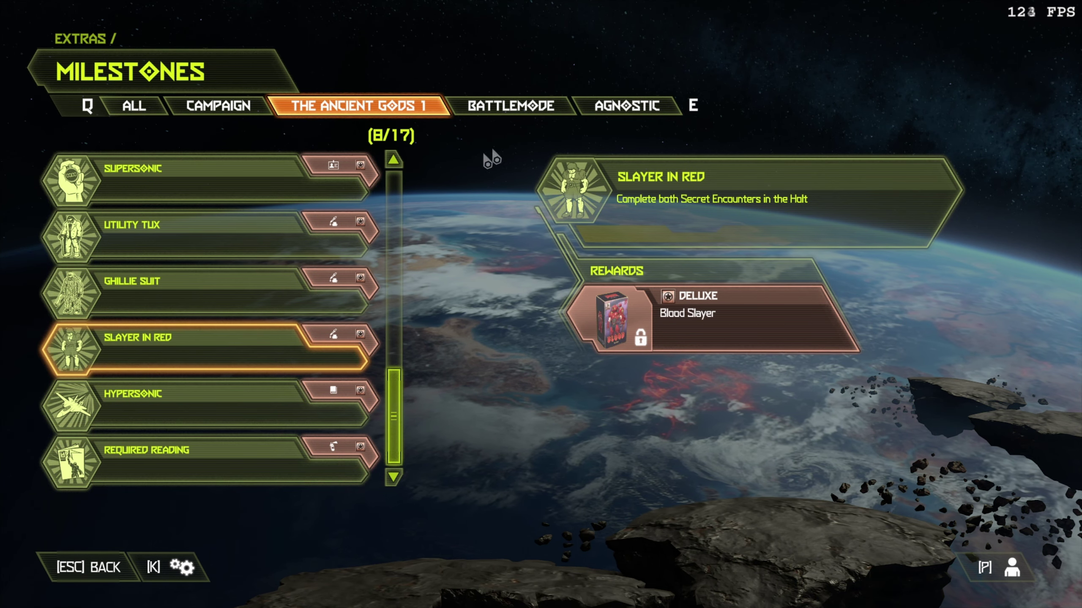
Check the completion status of the Battlemode and Agnostic milestones down to Argentas Paladi
key(e)
scroll(228, 194, down, 12)
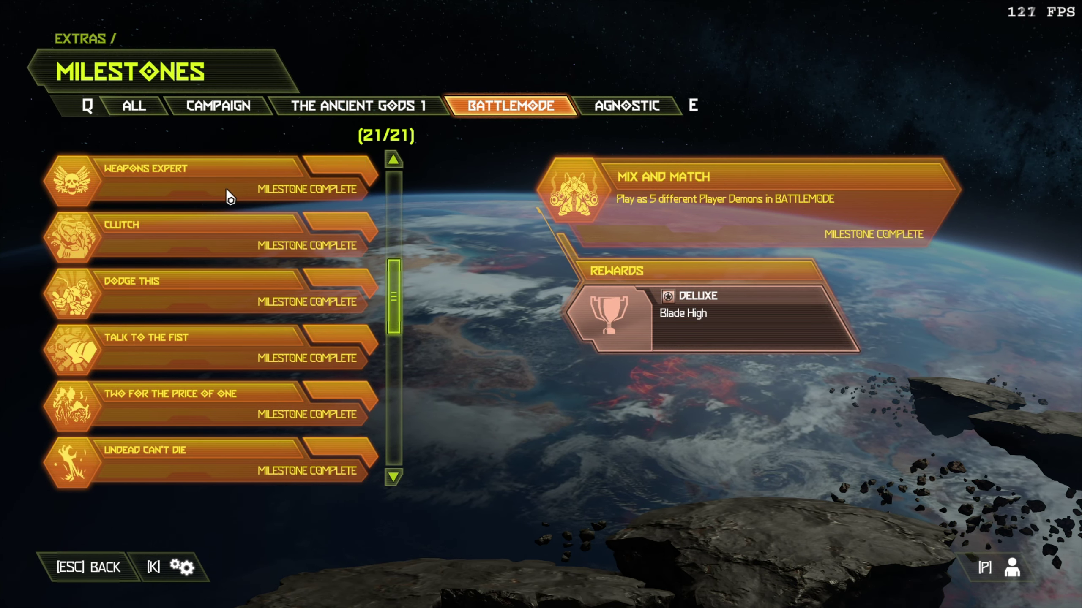
scroll(228, 195, down, 3)
key(e)
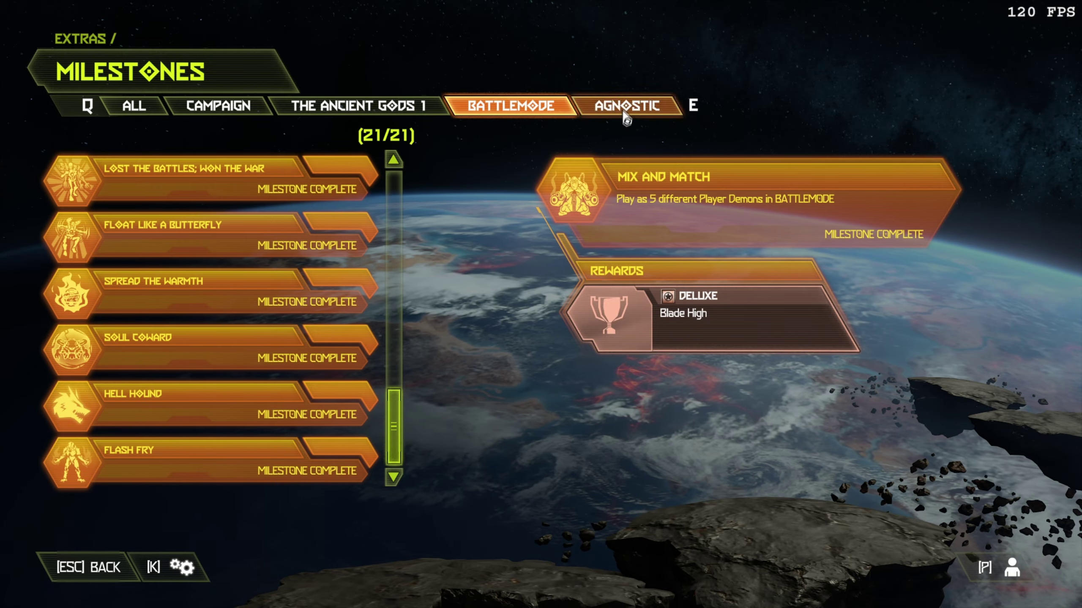
scroll(254, 188, down, 4)
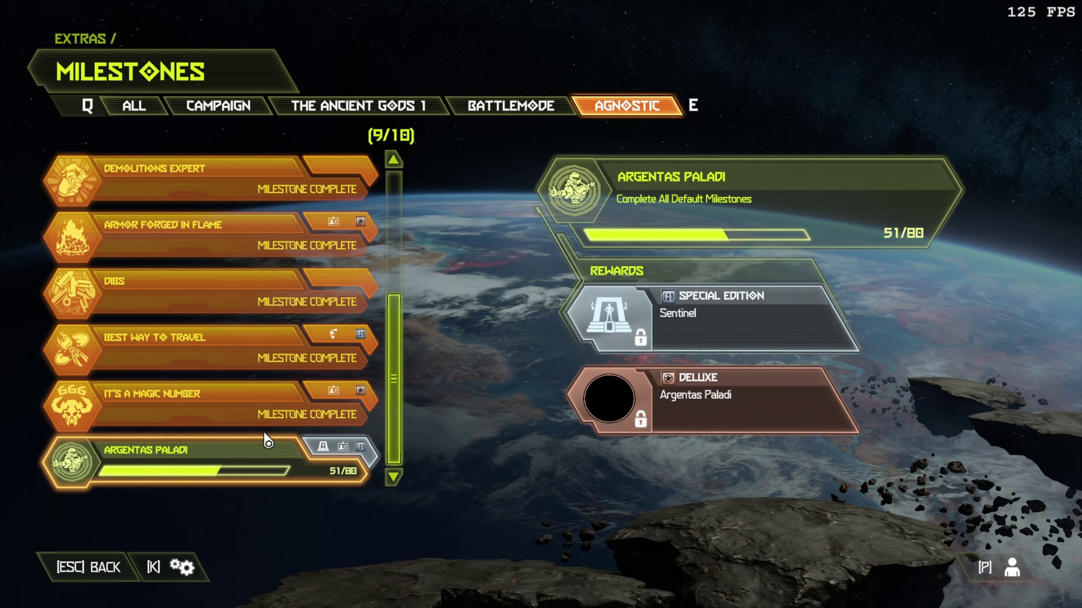